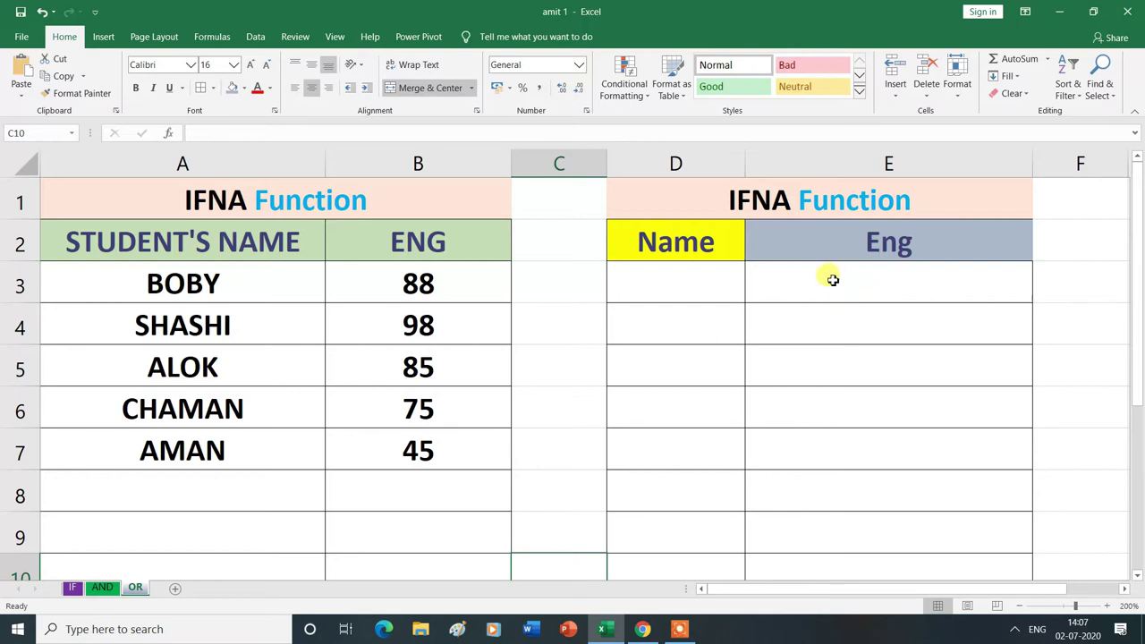
Step: Start a VLOOKUP formula in E3 with D3 as the lookup value and A3 as the table start
double_click(851, 291)
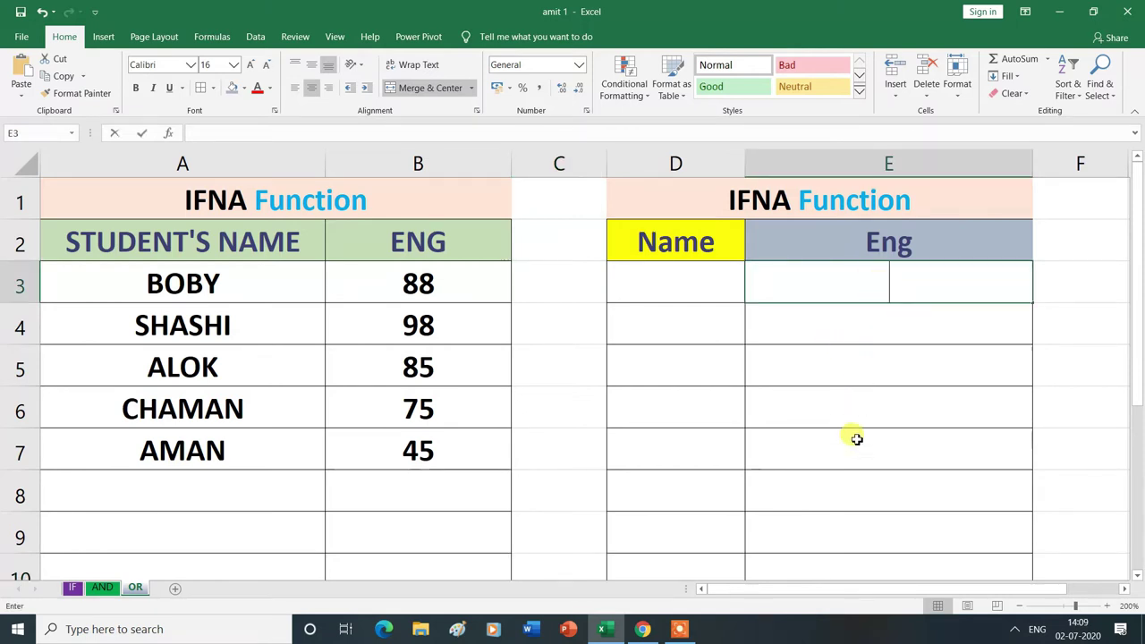
type("=")
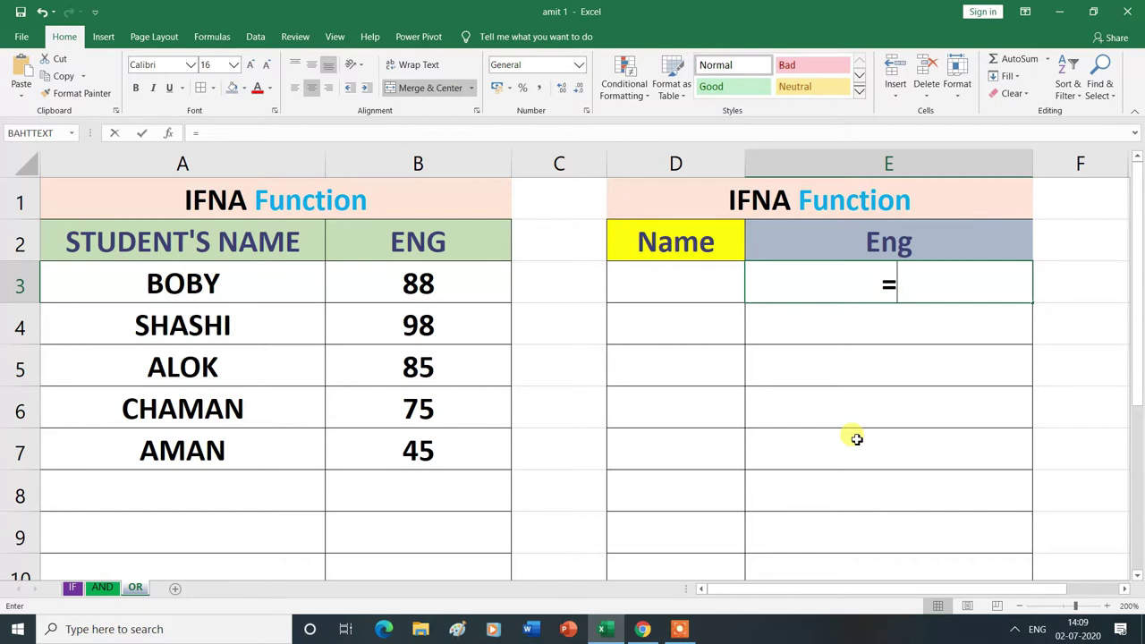
type("VL")
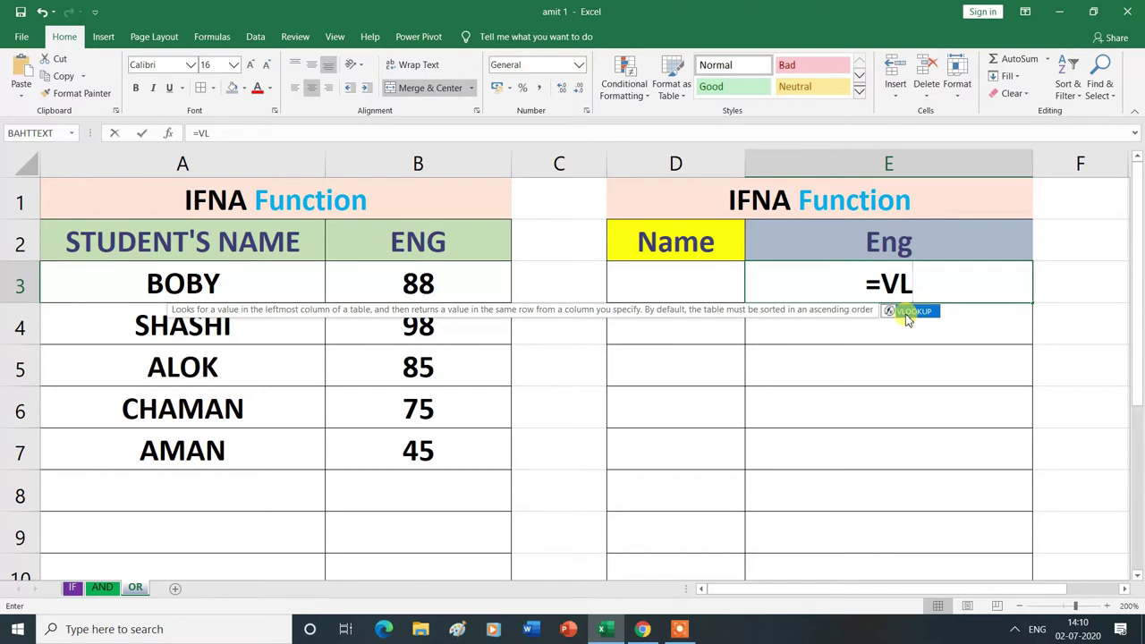
double_click(906, 315)
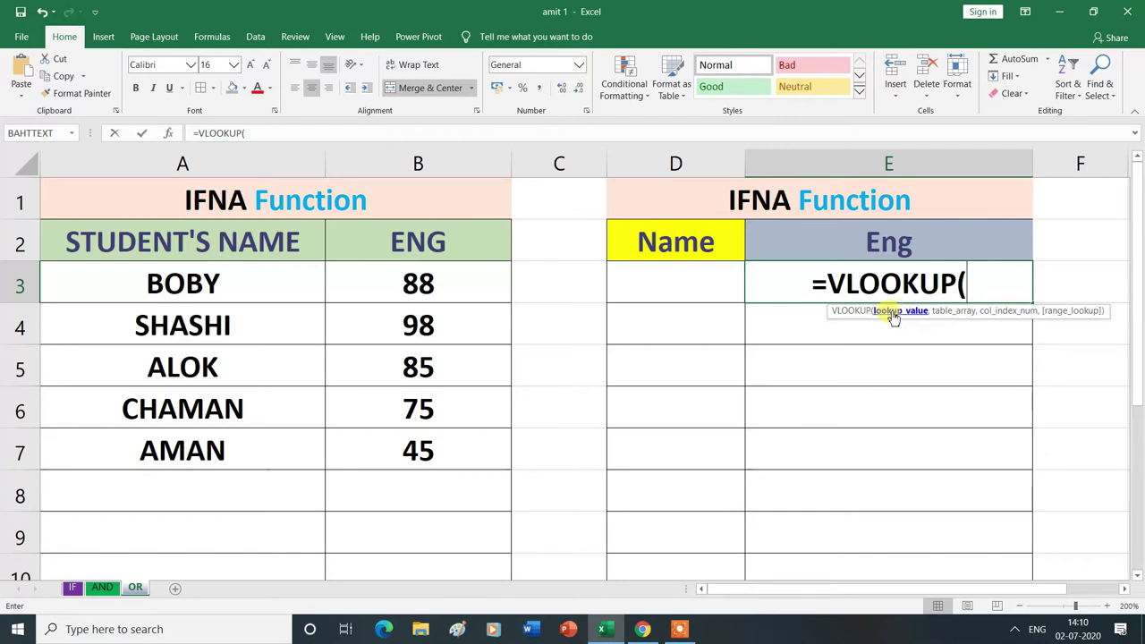
left_click(681, 287)
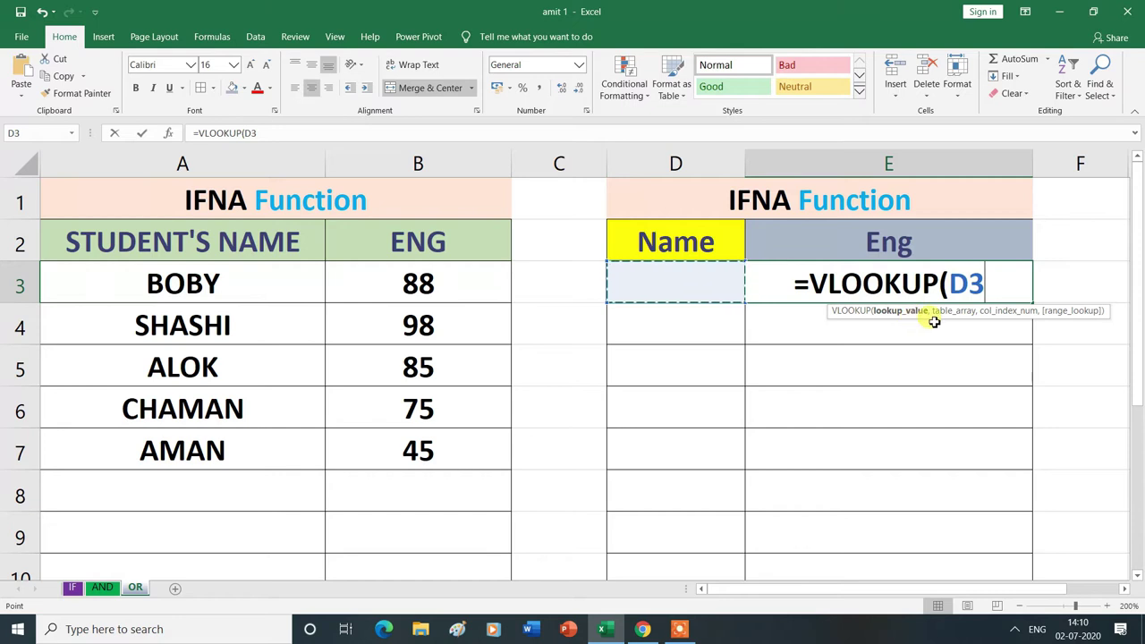
type(",")
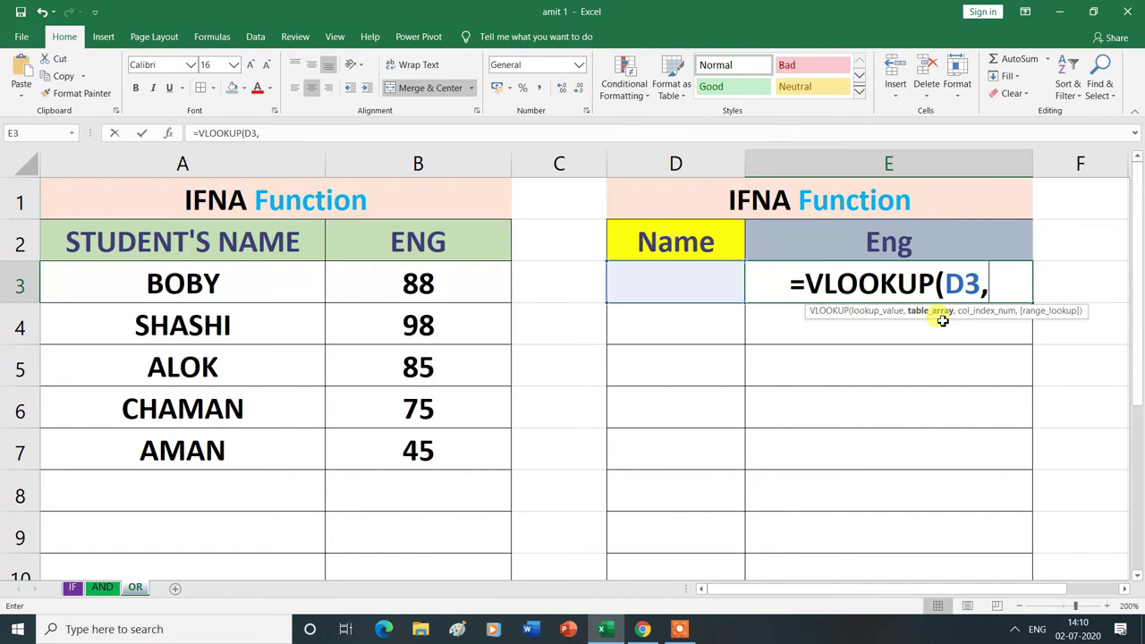
left_click(115, 282)
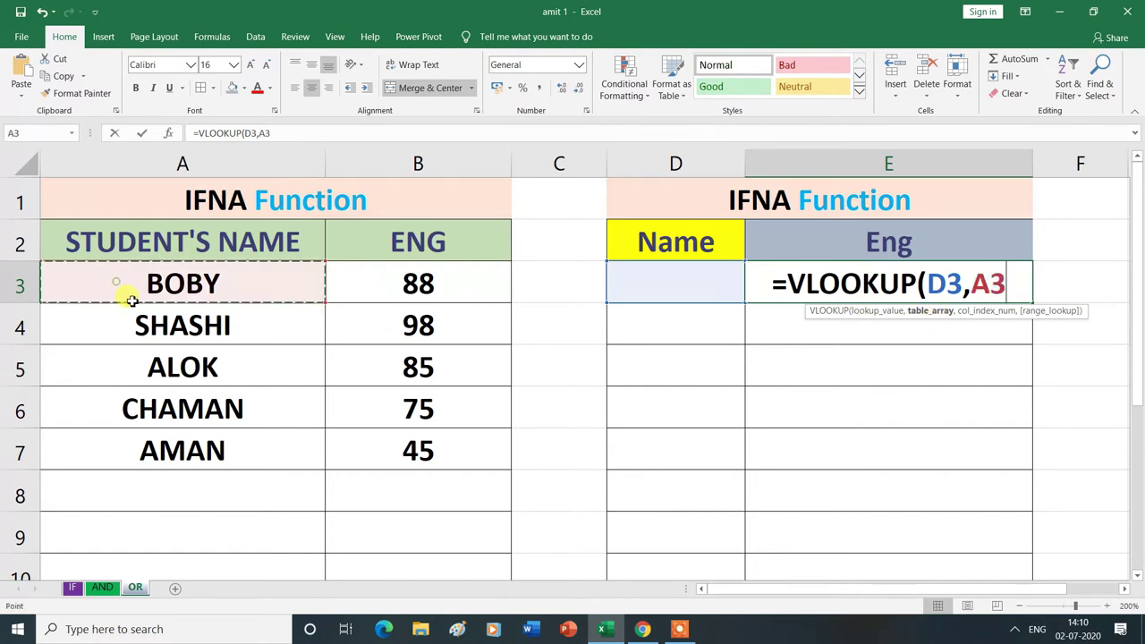
Step: Complete and commit E3 as =VLOOKUP(D3,A3:B7,2,0)
left_click_drag(132, 301, 380, 437)
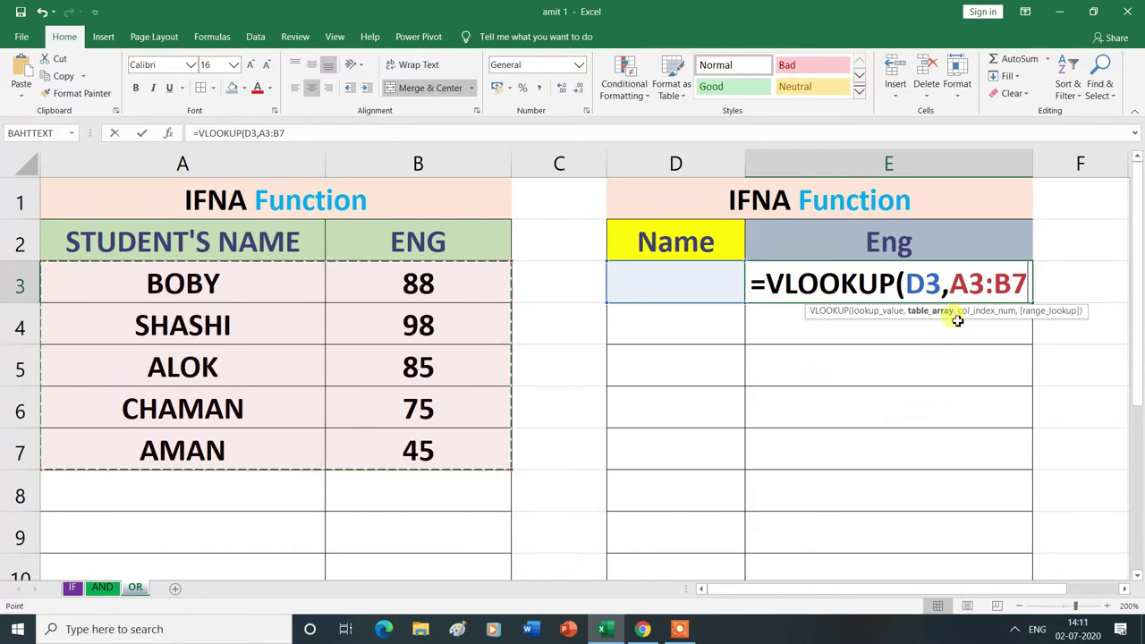
type(",")
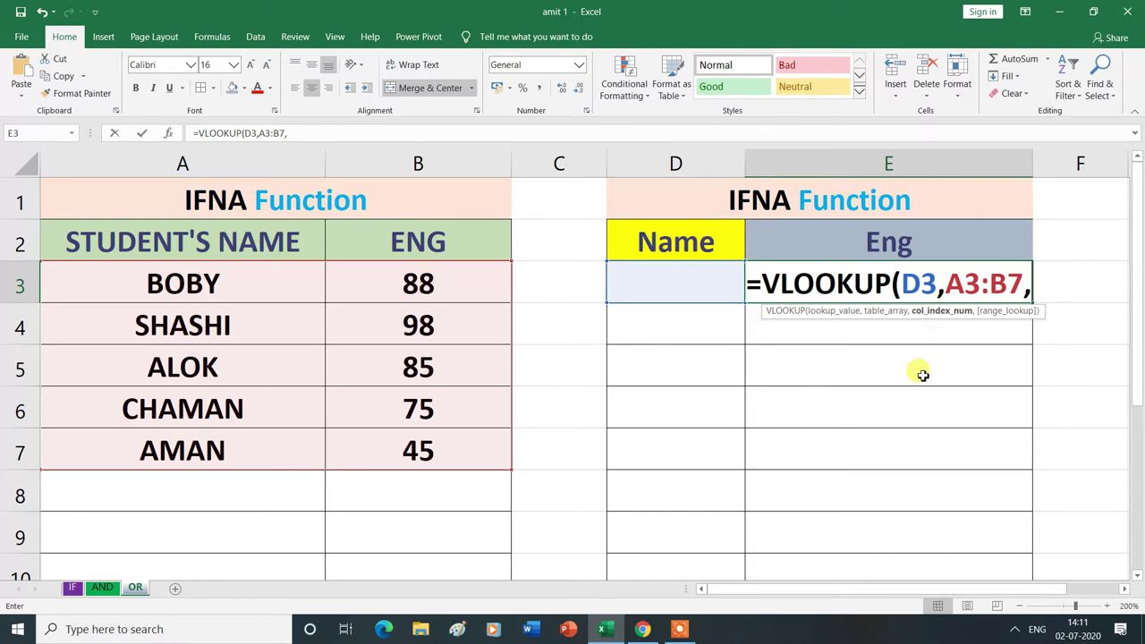
type("2")
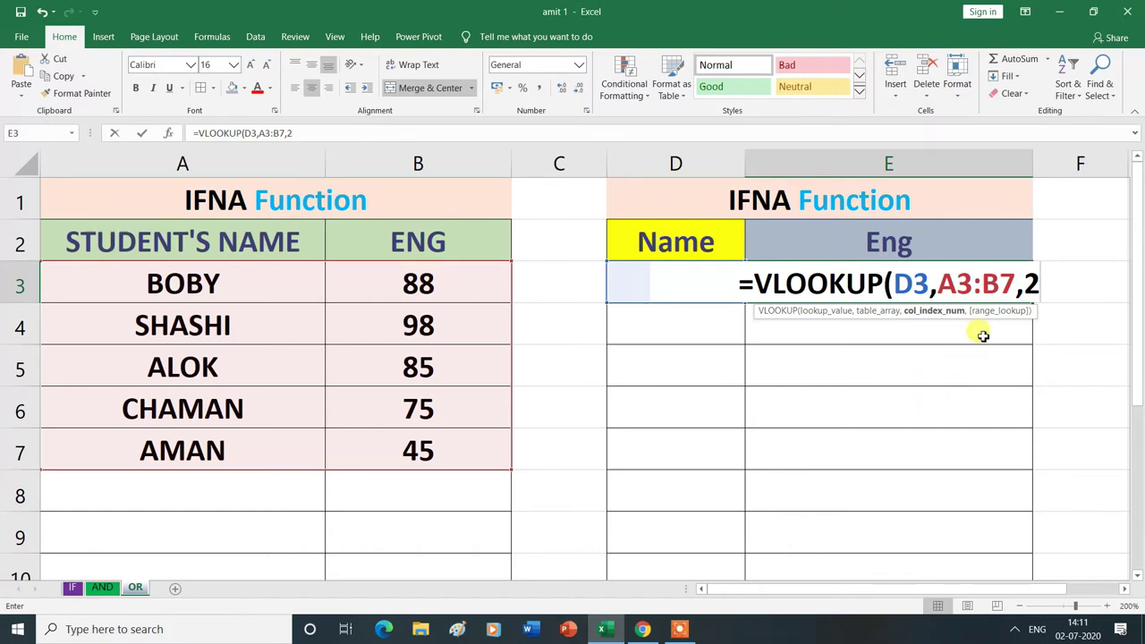
type(",")
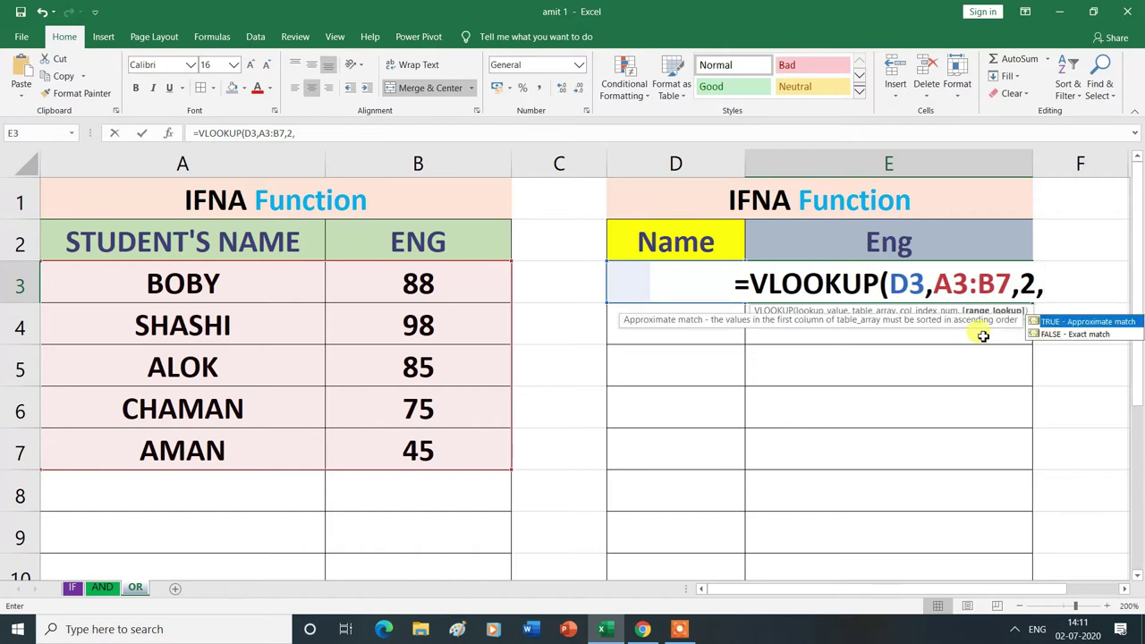
type("0")
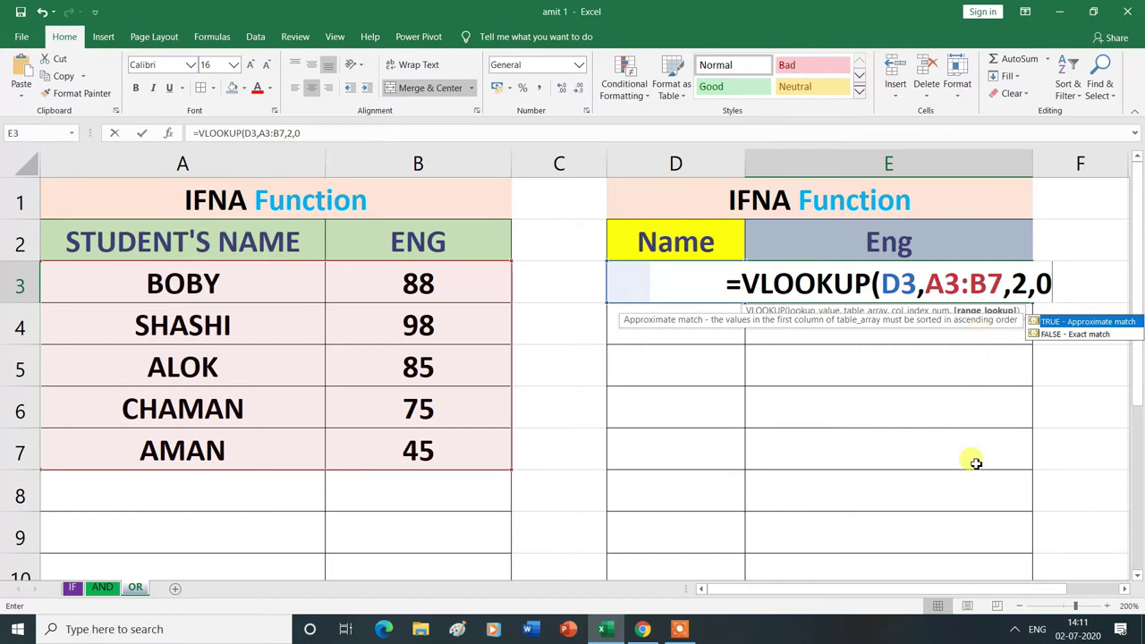
type(")")
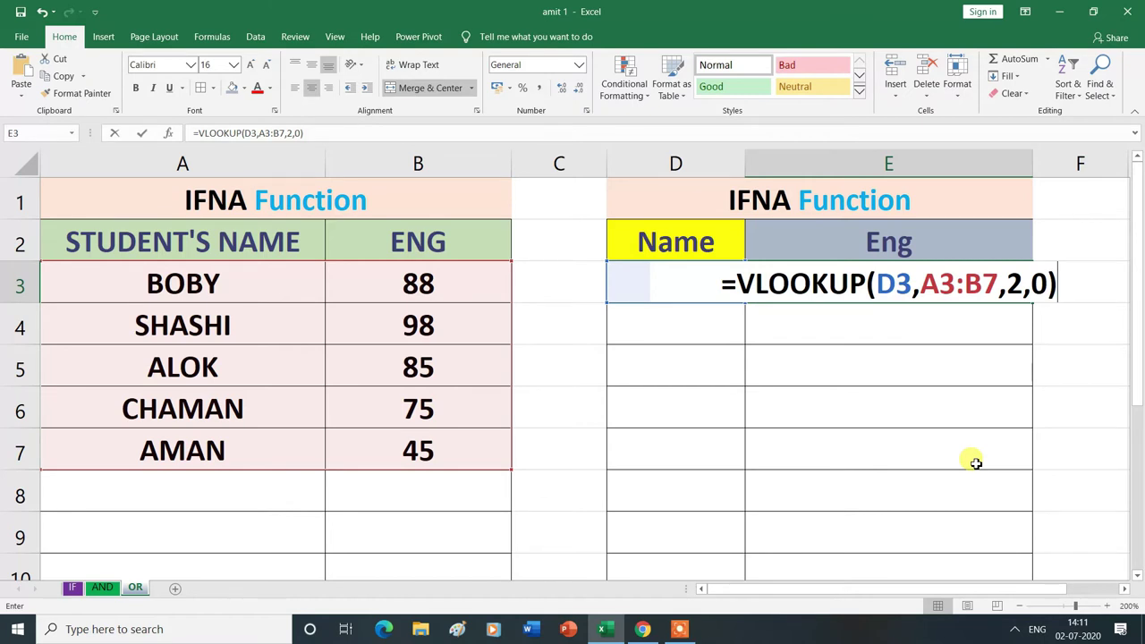
key("Return")
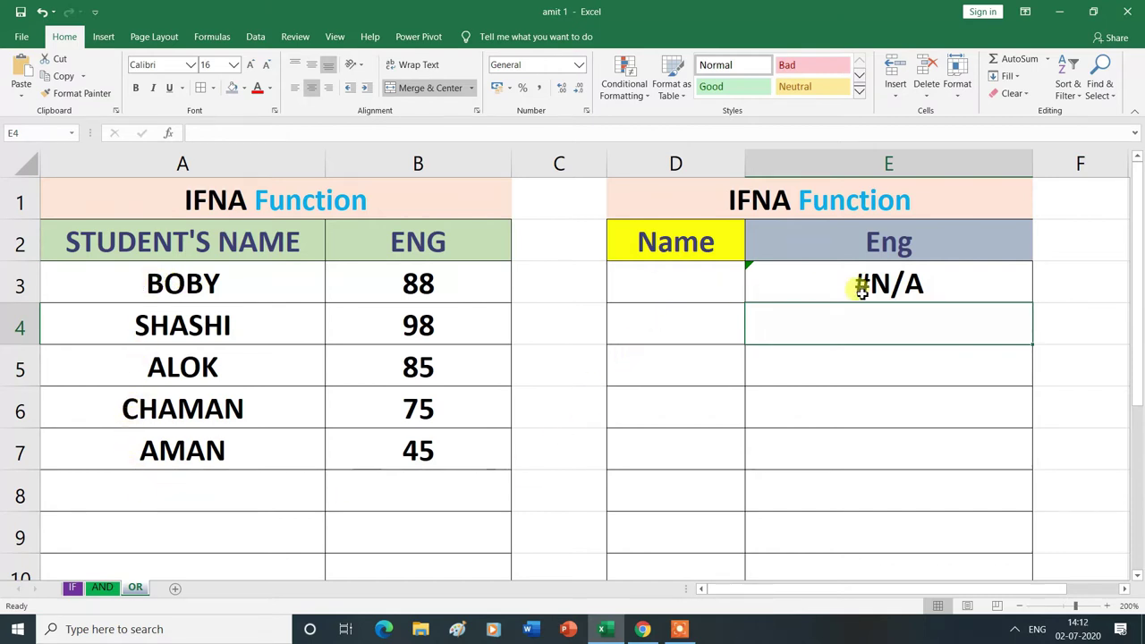
Step: Enter BOBY in D3 so E3 returns 88
left_click(677, 283)
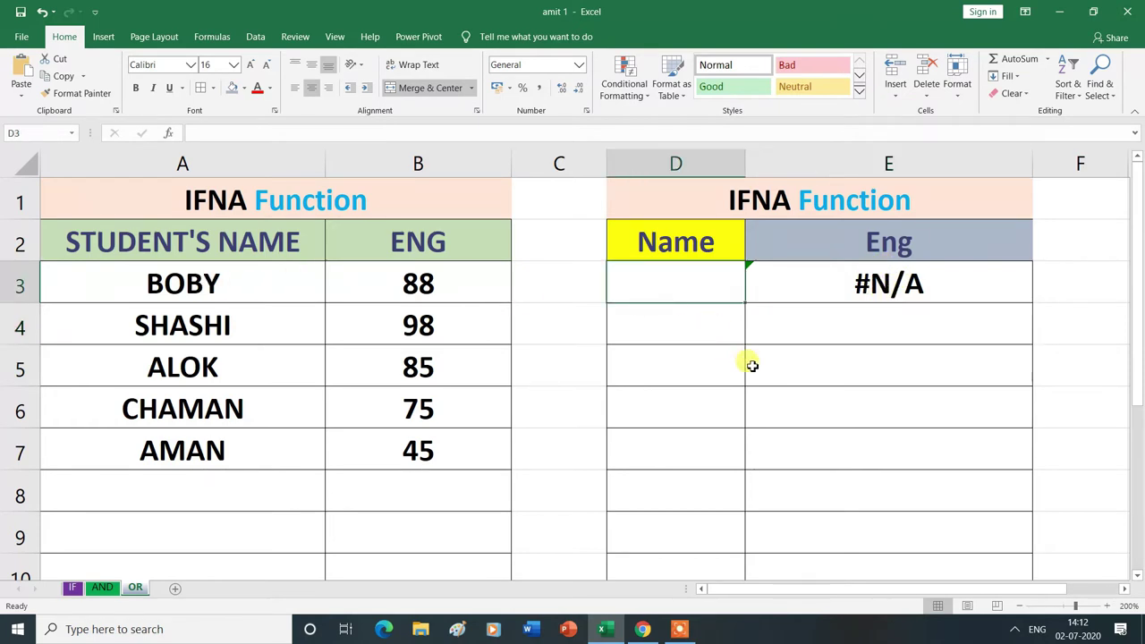
type("BOBY")
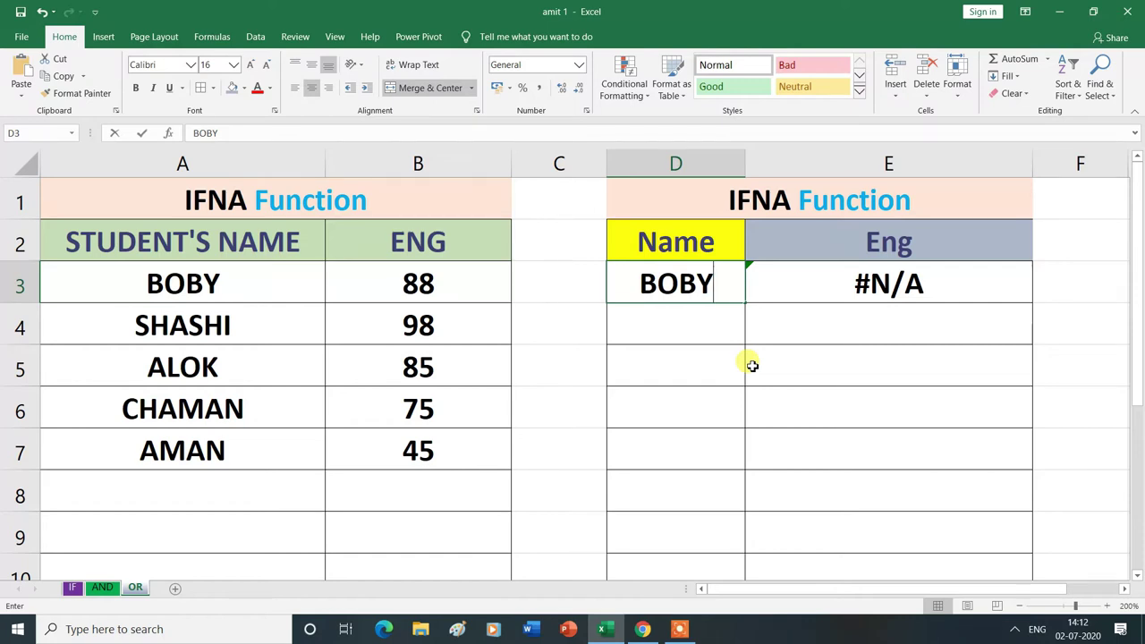
key("Return")
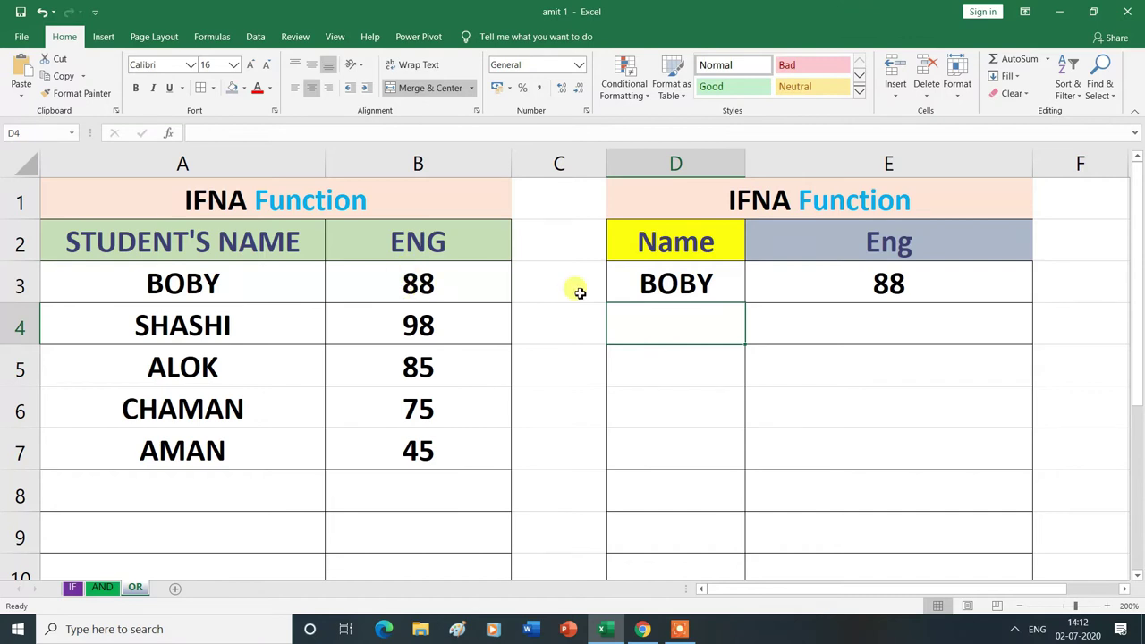
key("alt")
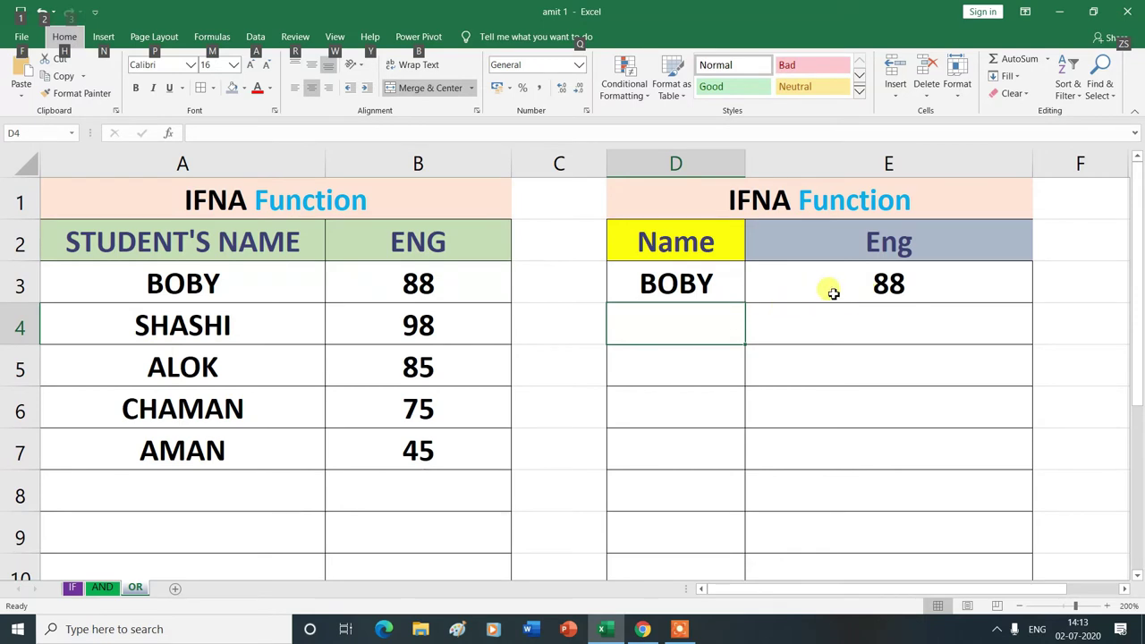
Step: Try the names AJAY and then ALOK in D3 to see their ENG marks
left_click(699, 299)
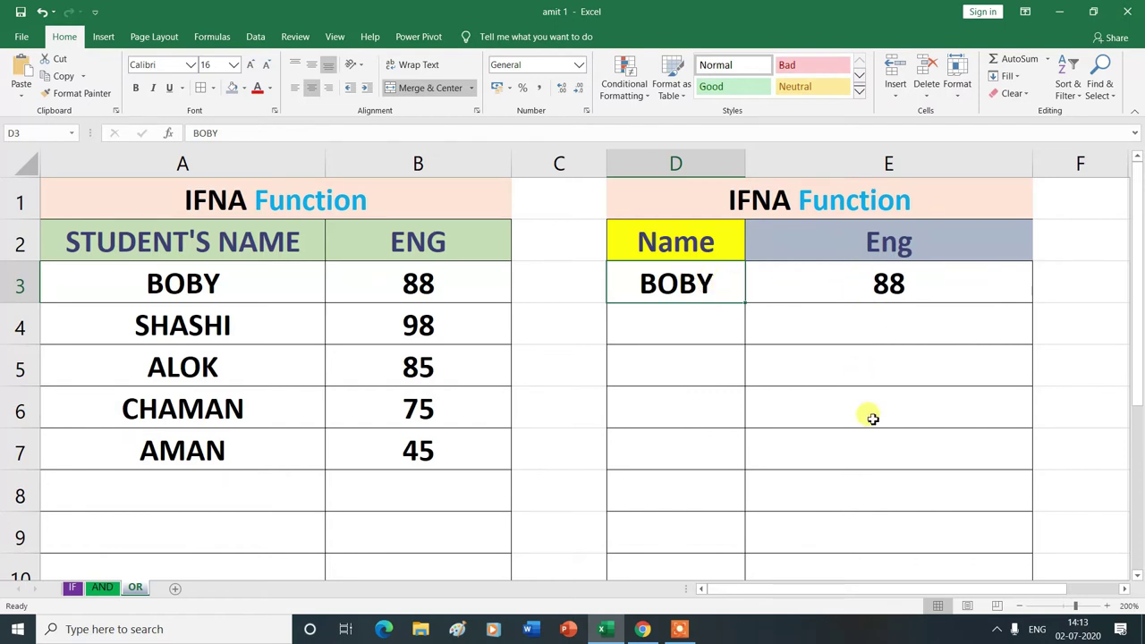
type("AJAY")
key("Return")
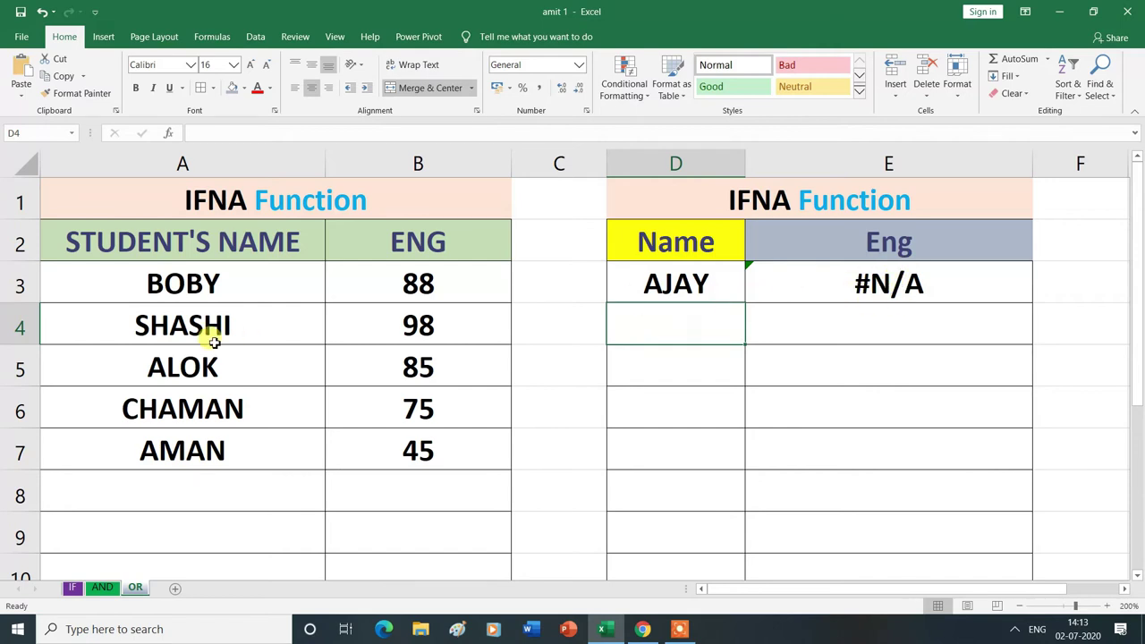
left_click(707, 283)
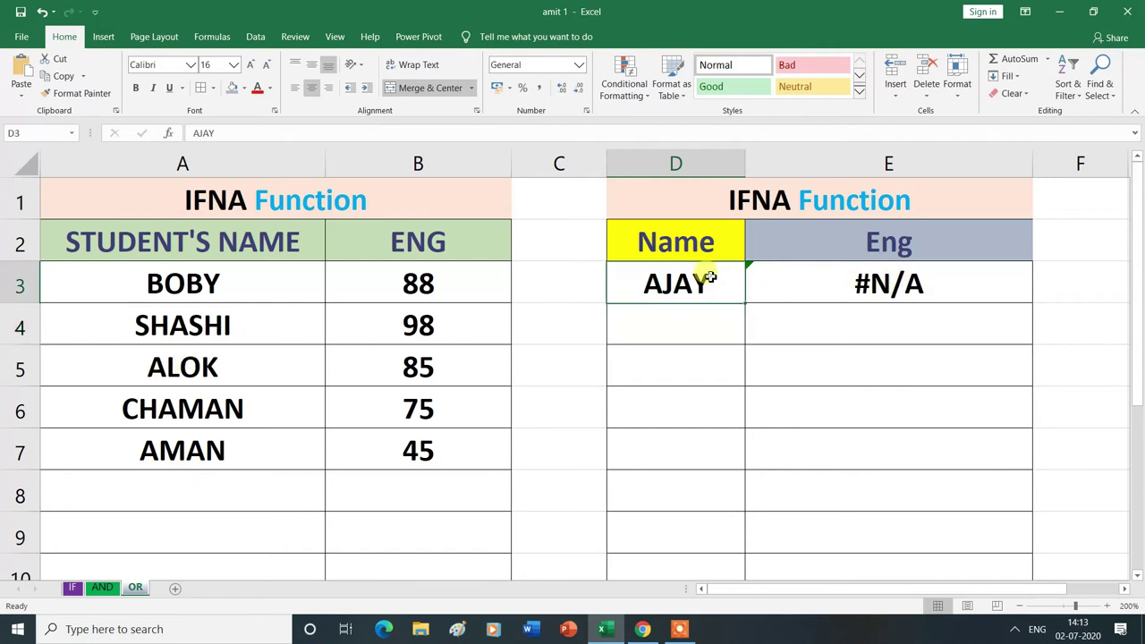
type("ALOK")
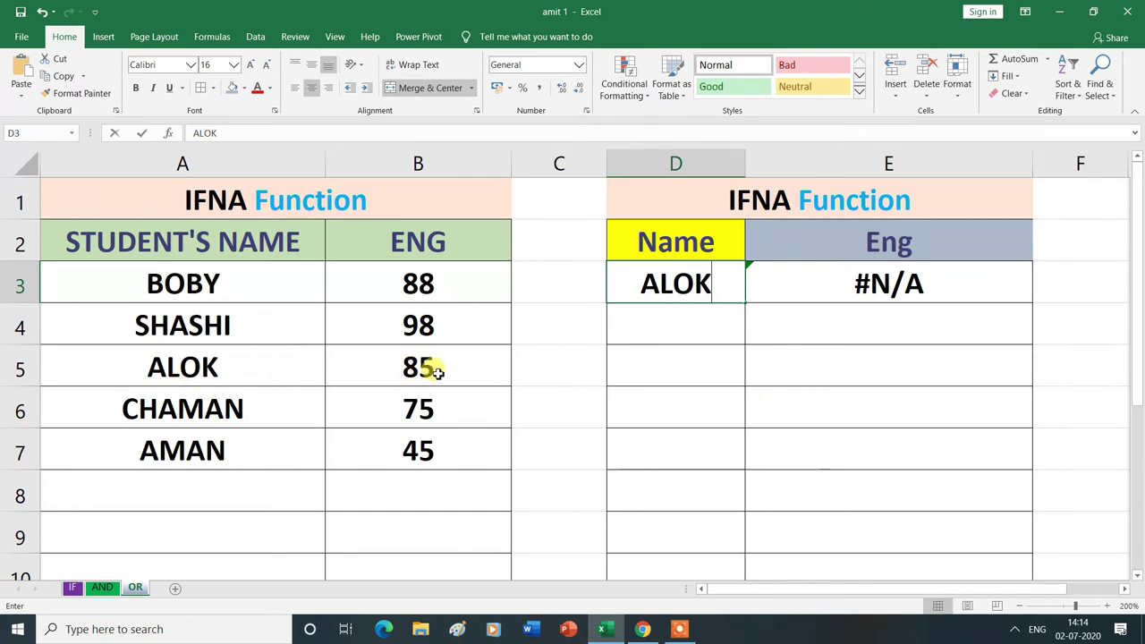
key("Return")
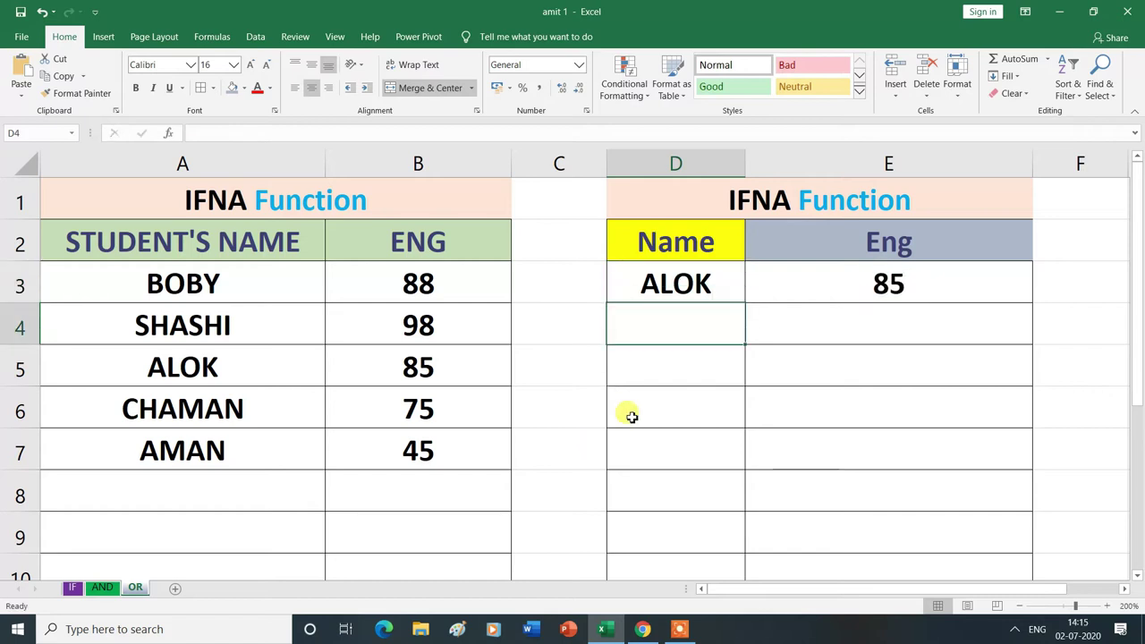
Step: Enter the unknown name SAHIL in D3 to get #N/A, then clear D3:E3
left_click(696, 282)
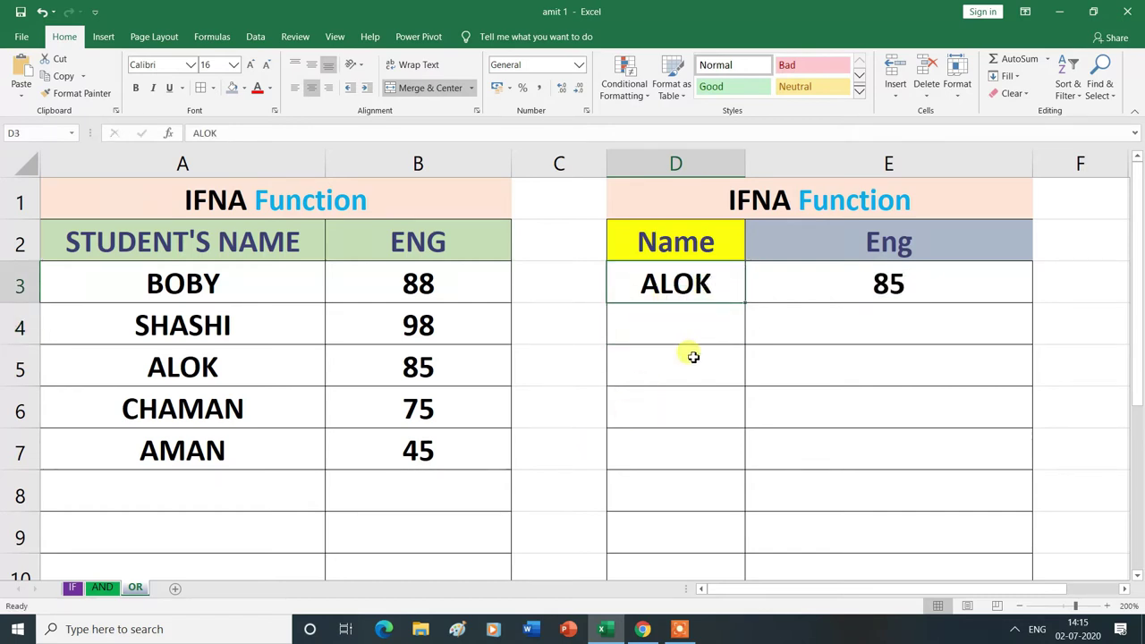
type("SAHIL")
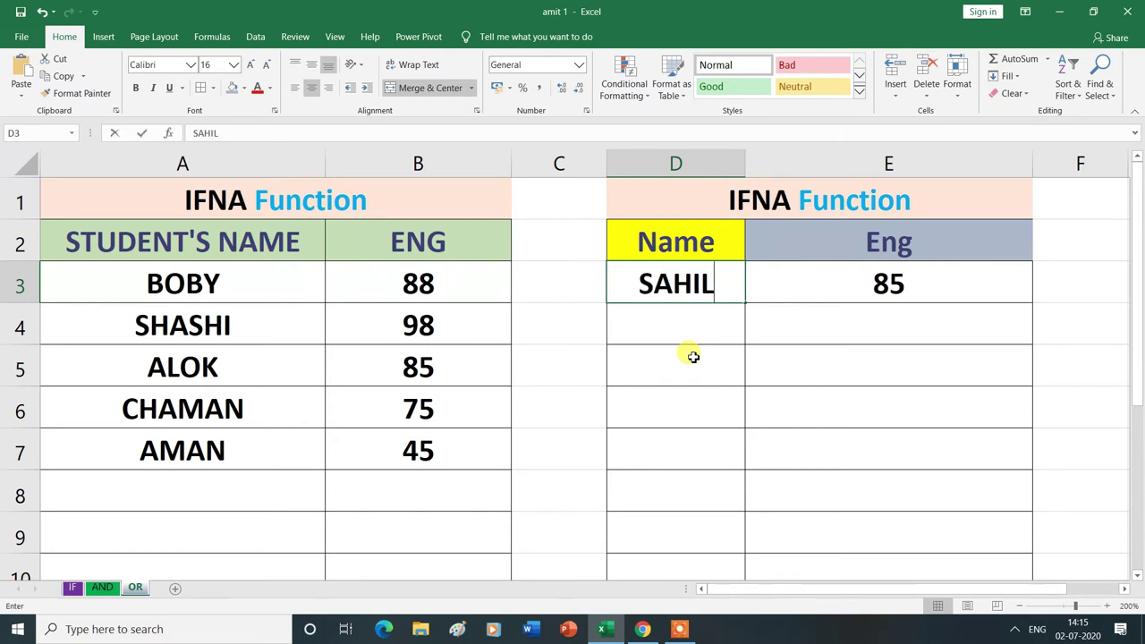
key("Return")
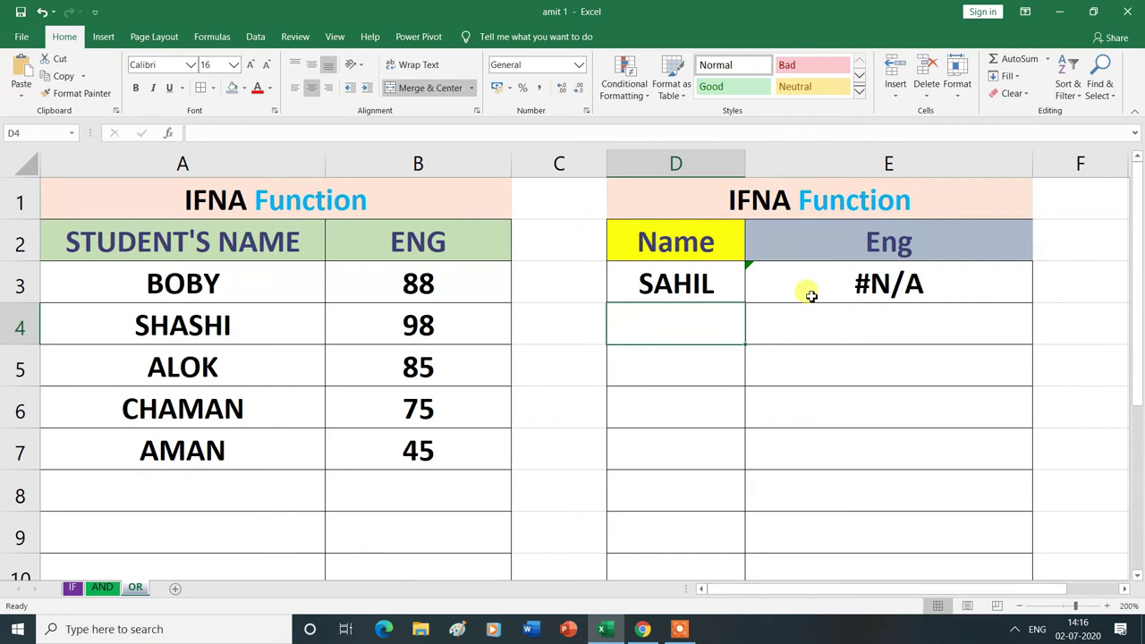
left_click_drag(634, 282, 901, 280)
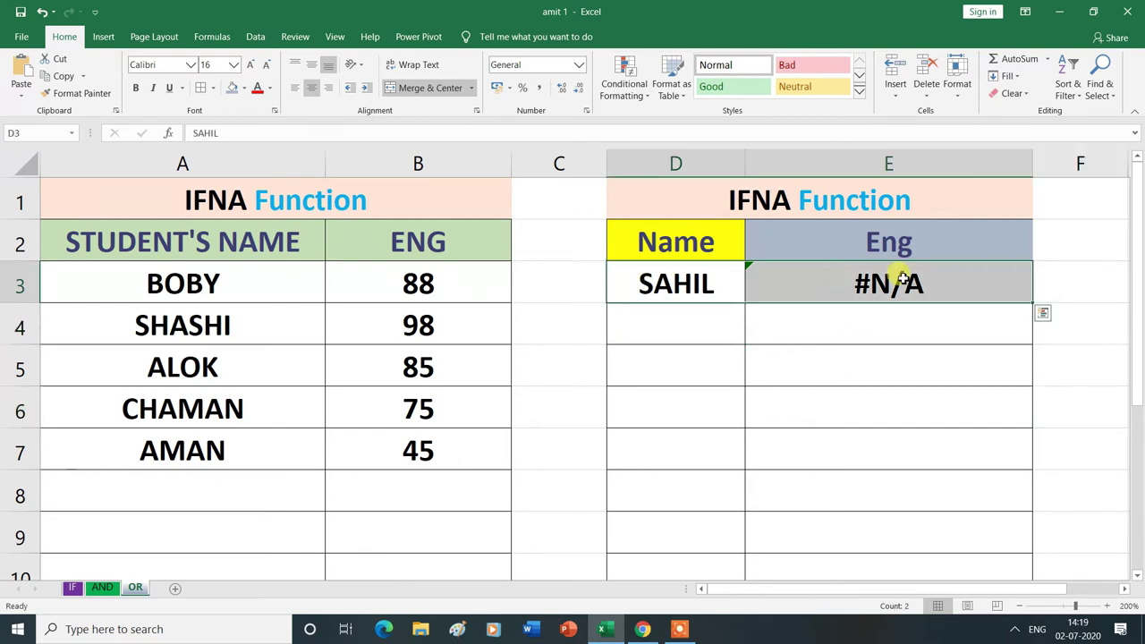
key("Delete")
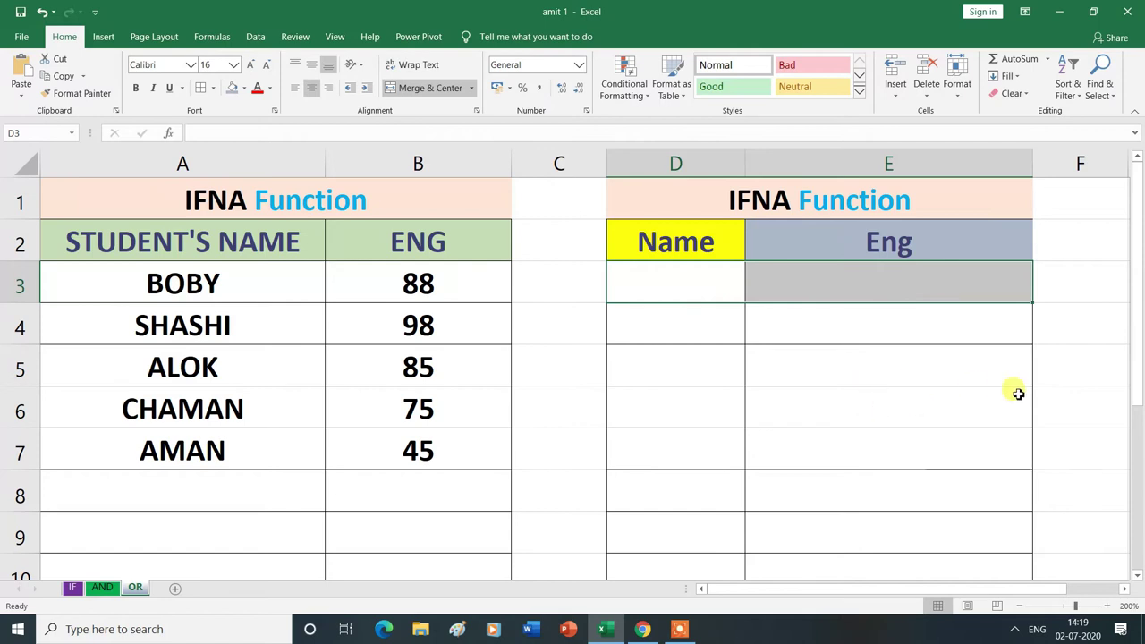
Step: Begin a new formula in E3 with the IFNA function
left_click(1066, 424)
key("Up")
key("Up")
key("Up")
key("Left")
type("=")
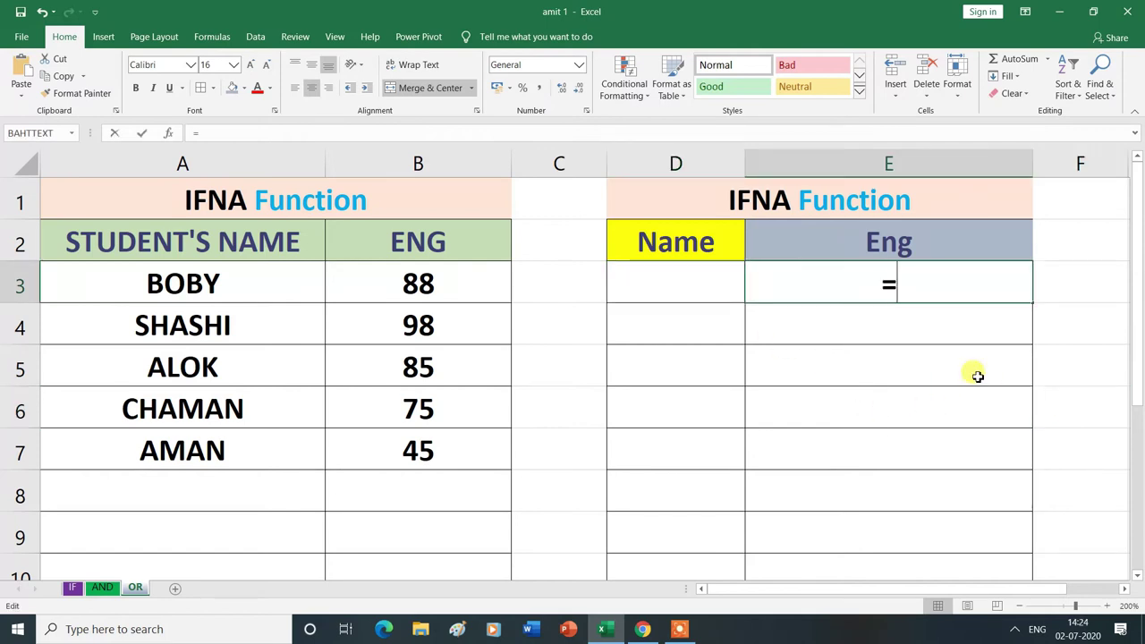
type("IF")
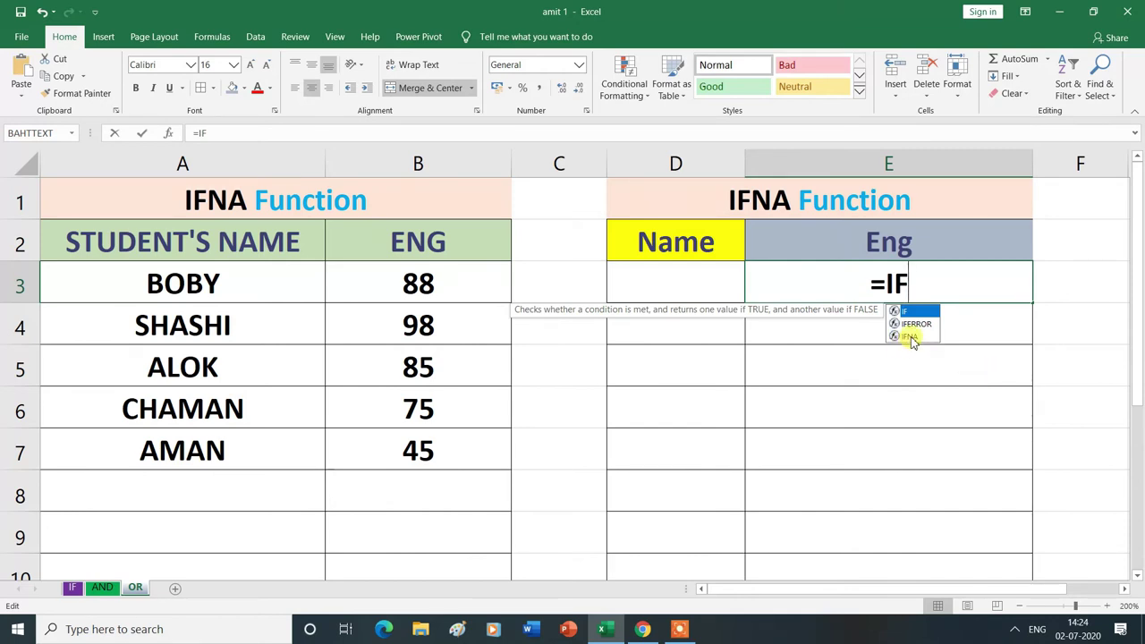
left_click(908, 337)
double_click(907, 333)
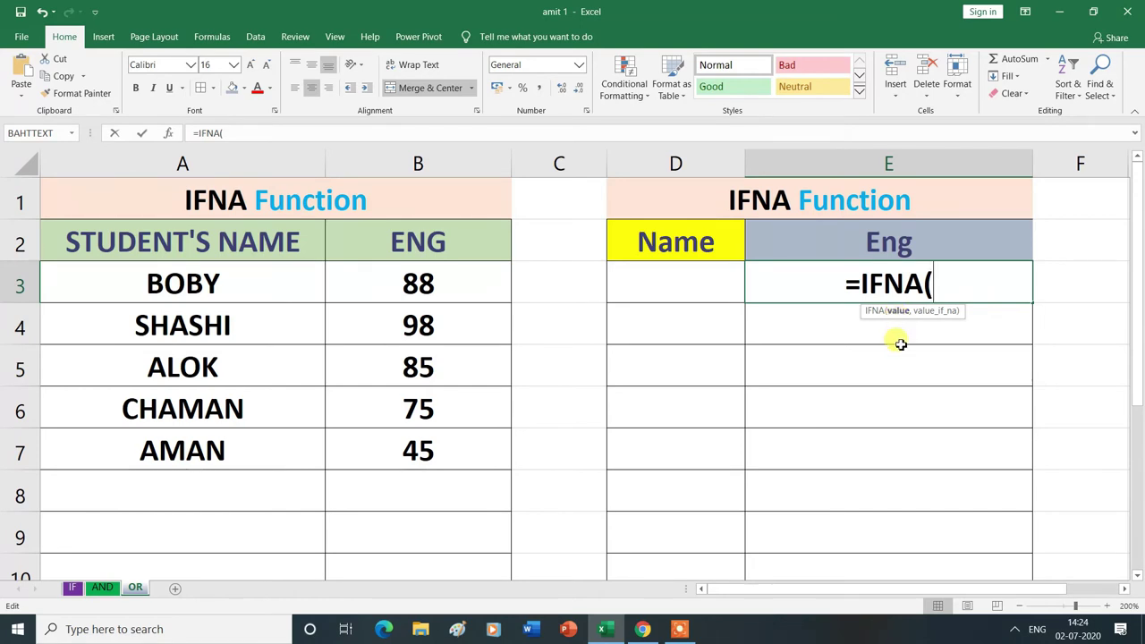
Step: Nest VLOOKUP inside IFNA, using D3 as the lookup value and A3:B7 as the table
type("V")
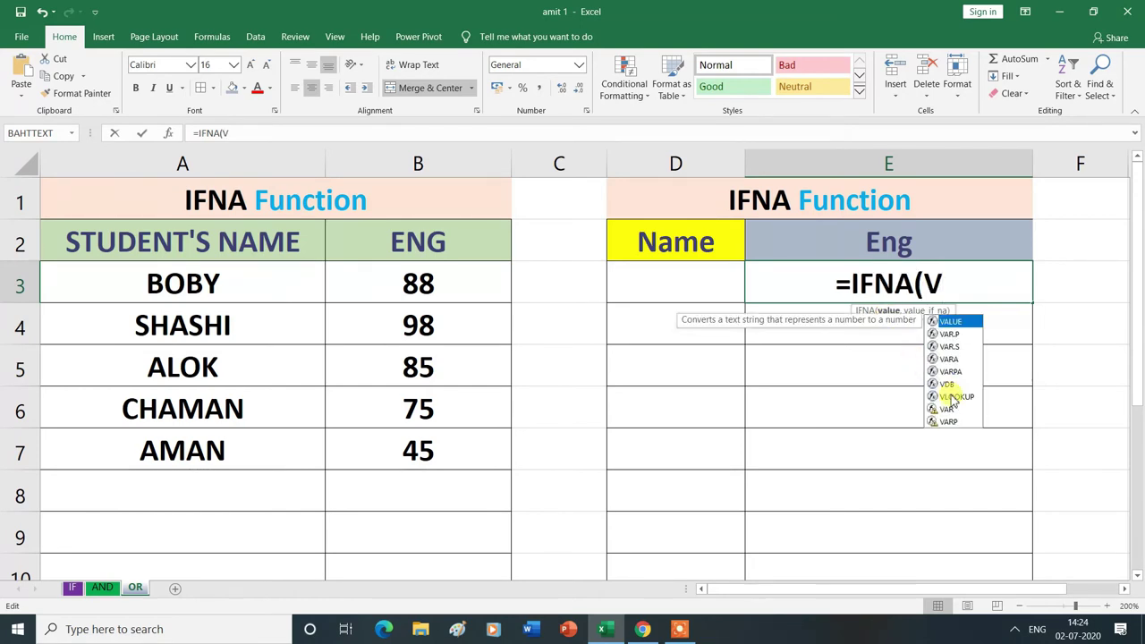
double_click(954, 398)
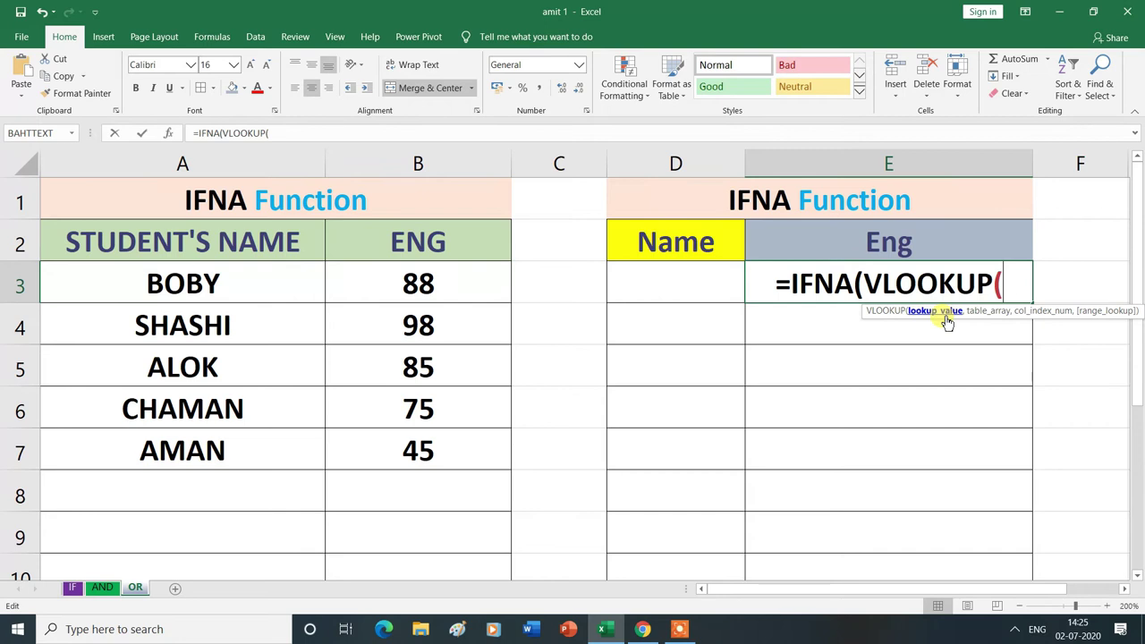
left_click(672, 285)
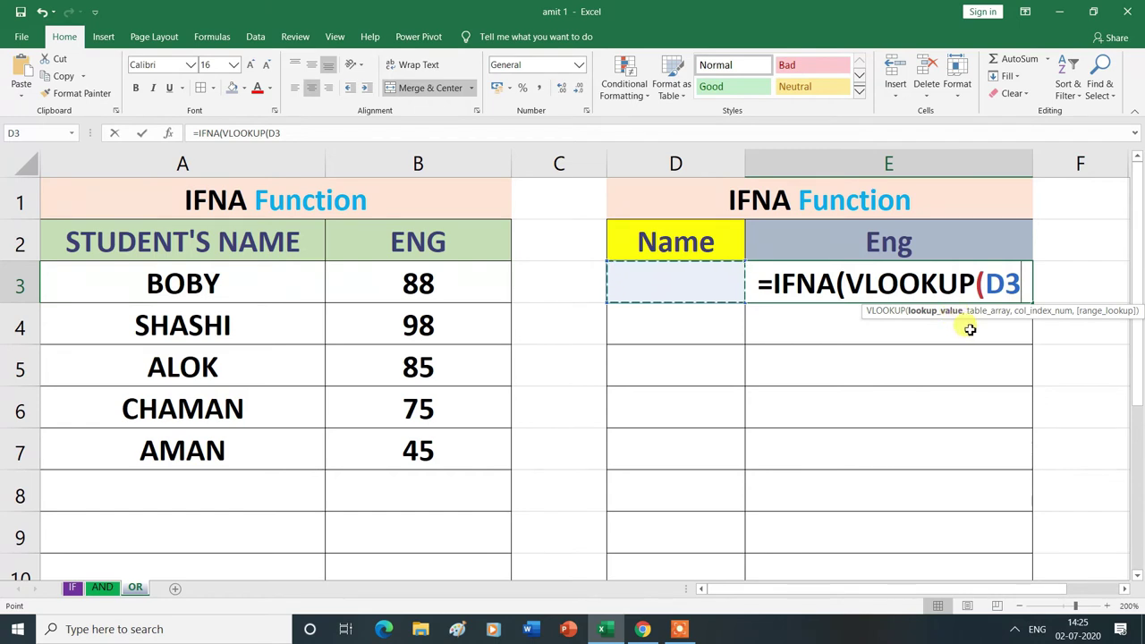
type(",")
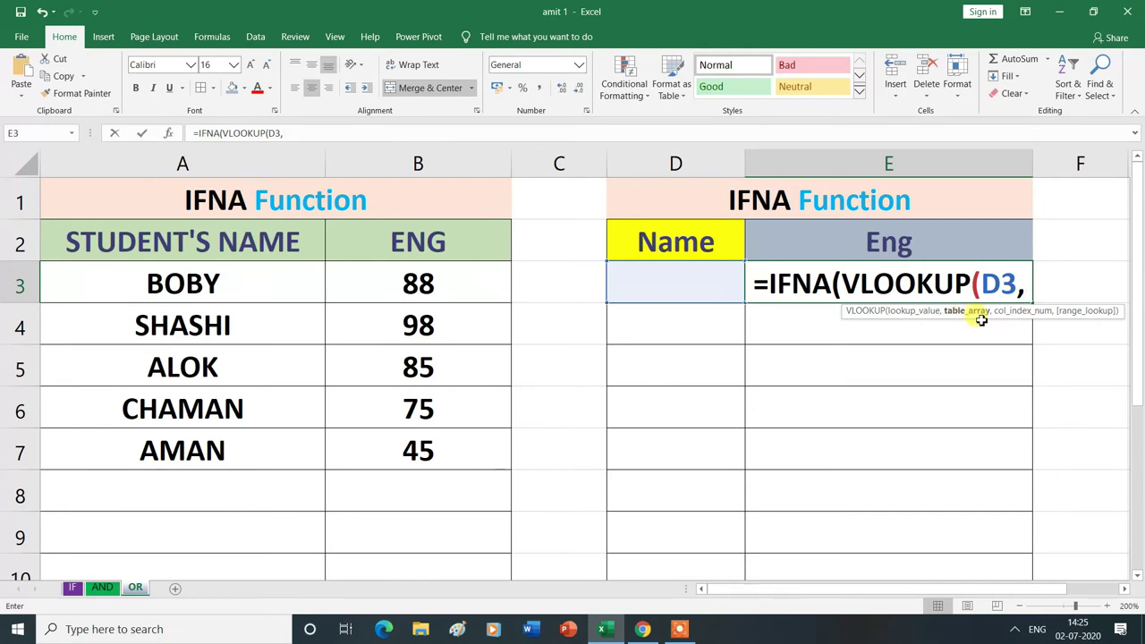
left_click(103, 282)
left_click_drag(102, 283, 391, 450)
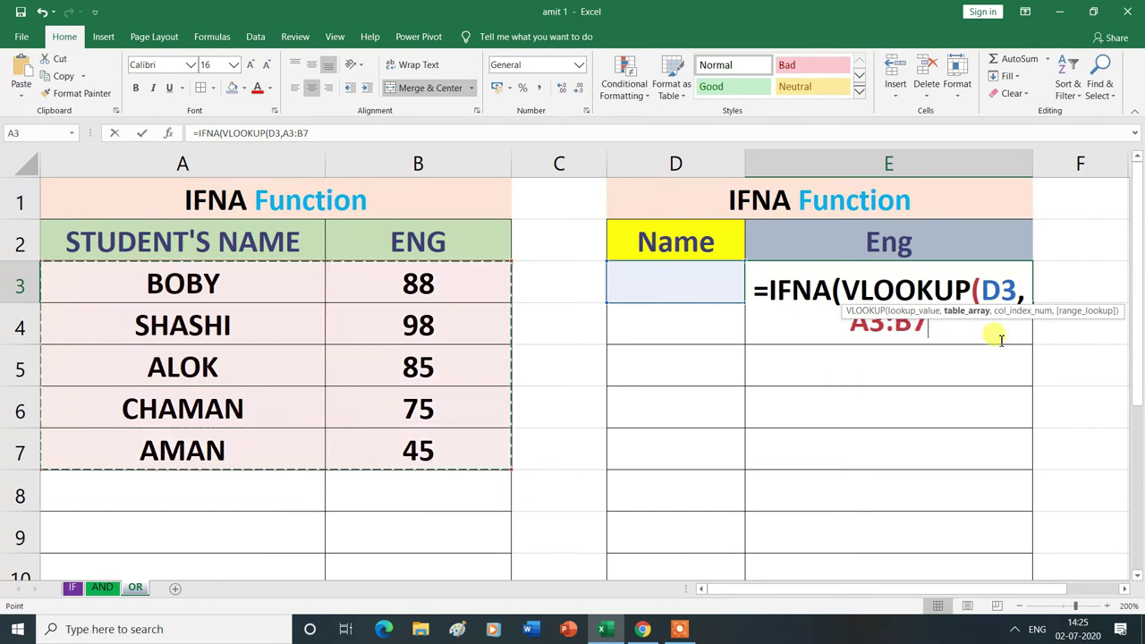
left_click(914, 329)
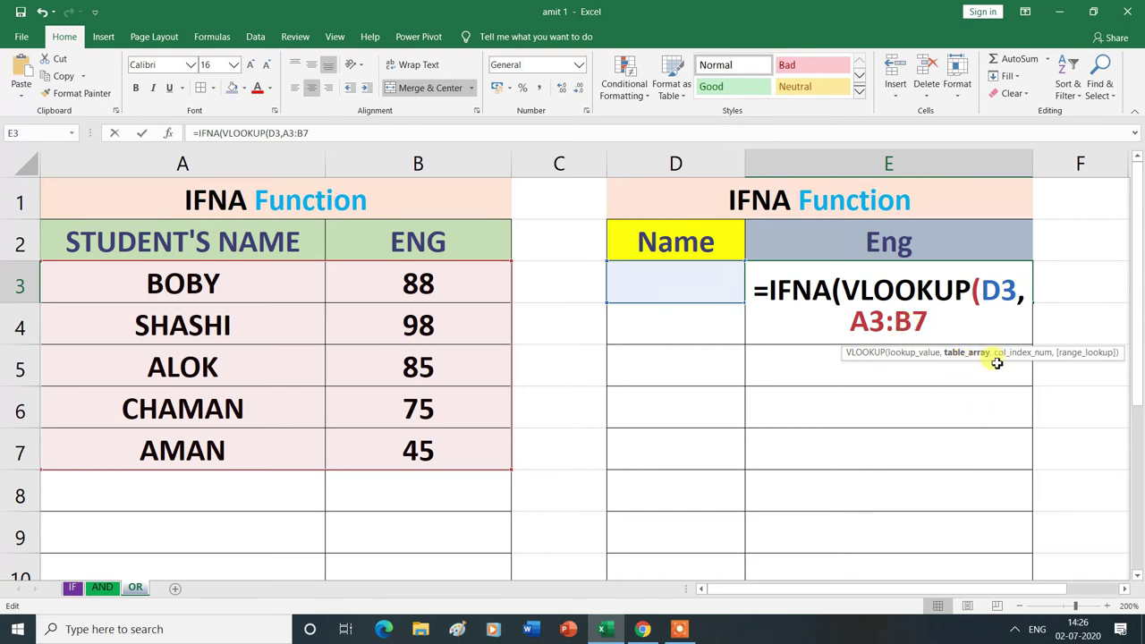
type(",")
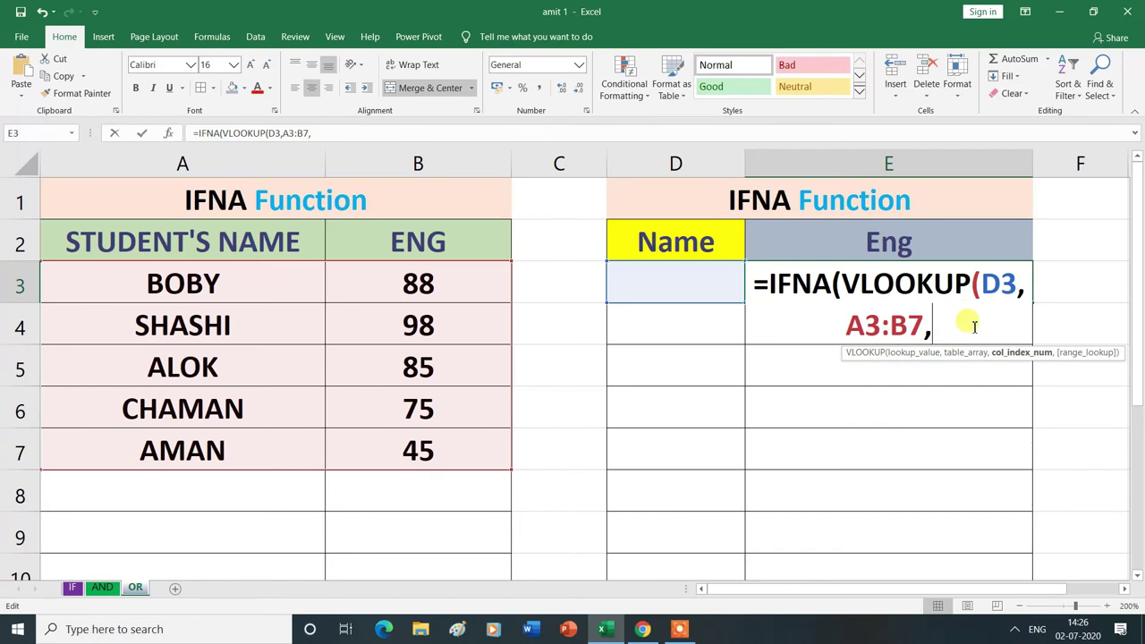
Step: Complete and commit E3 as =IFNA(VLOOKUP(D3,A3:B7,2,0),"INVALID")
type("2")
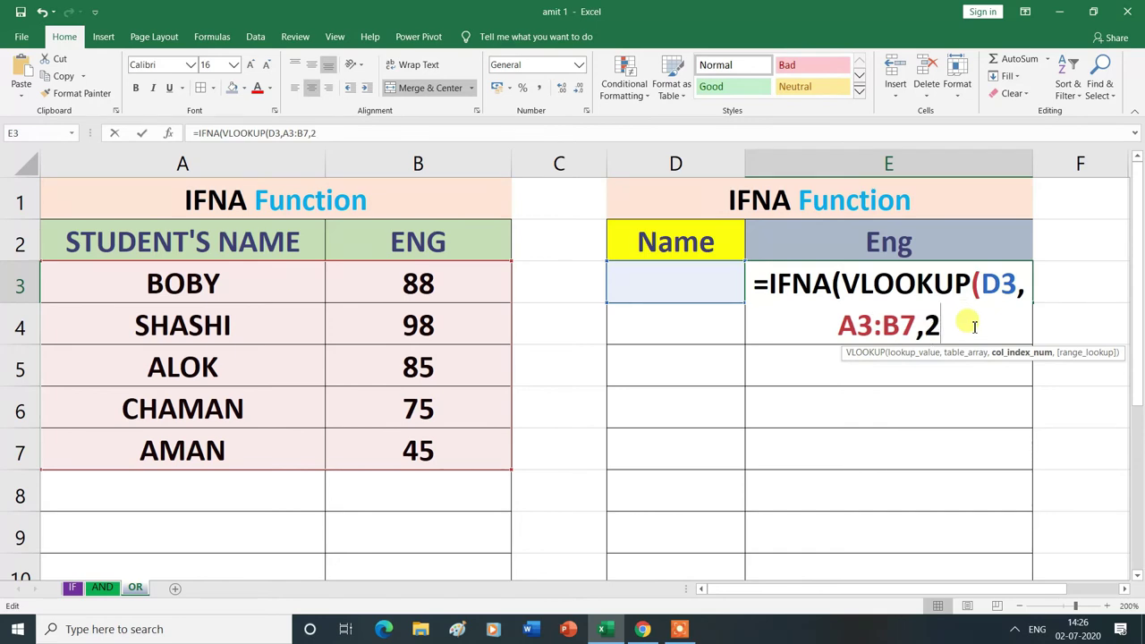
type(",")
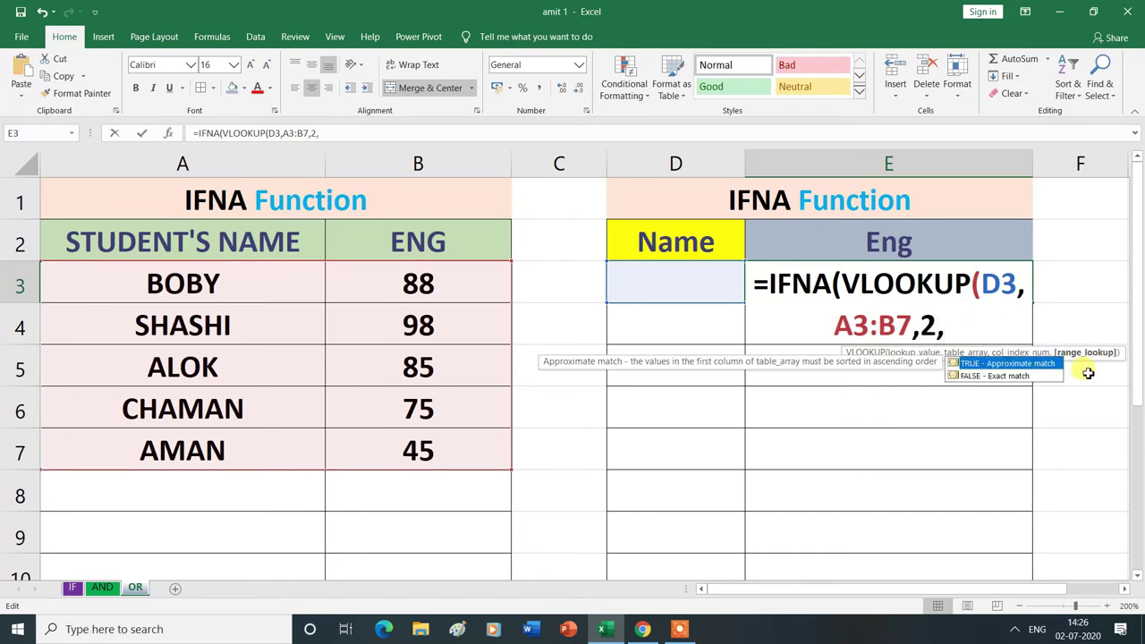
type("0")
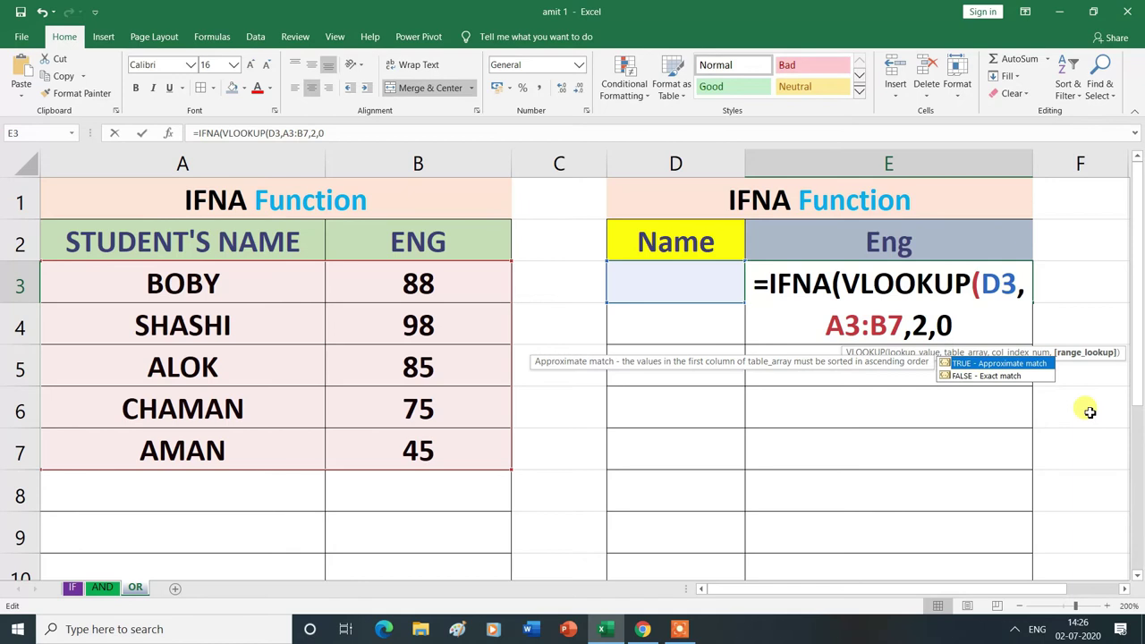
type("),")
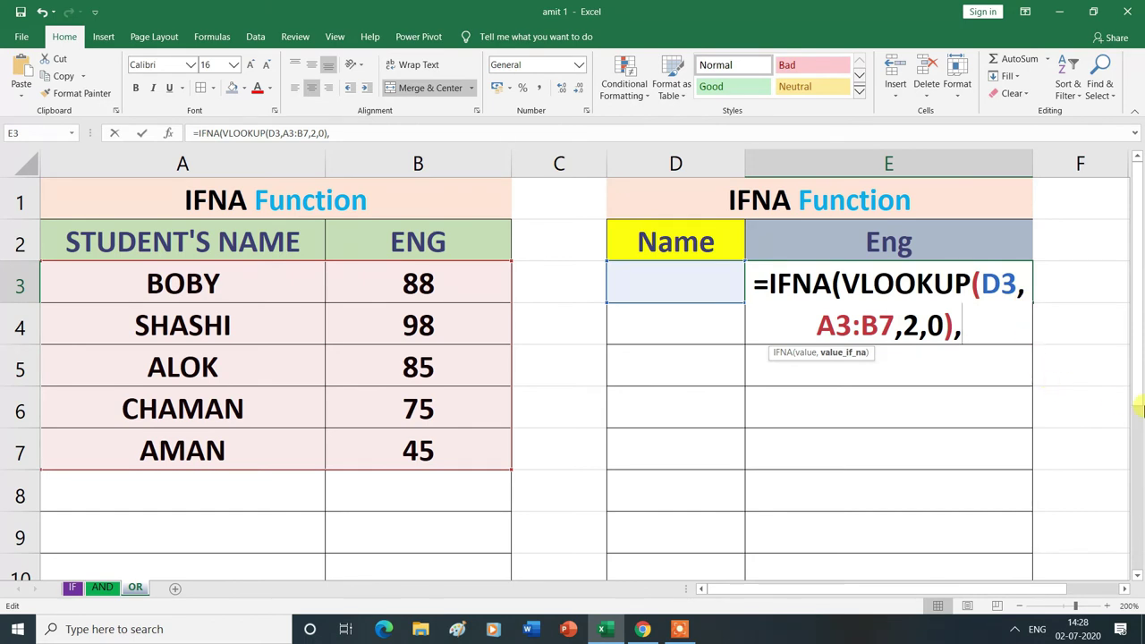
type("\"")
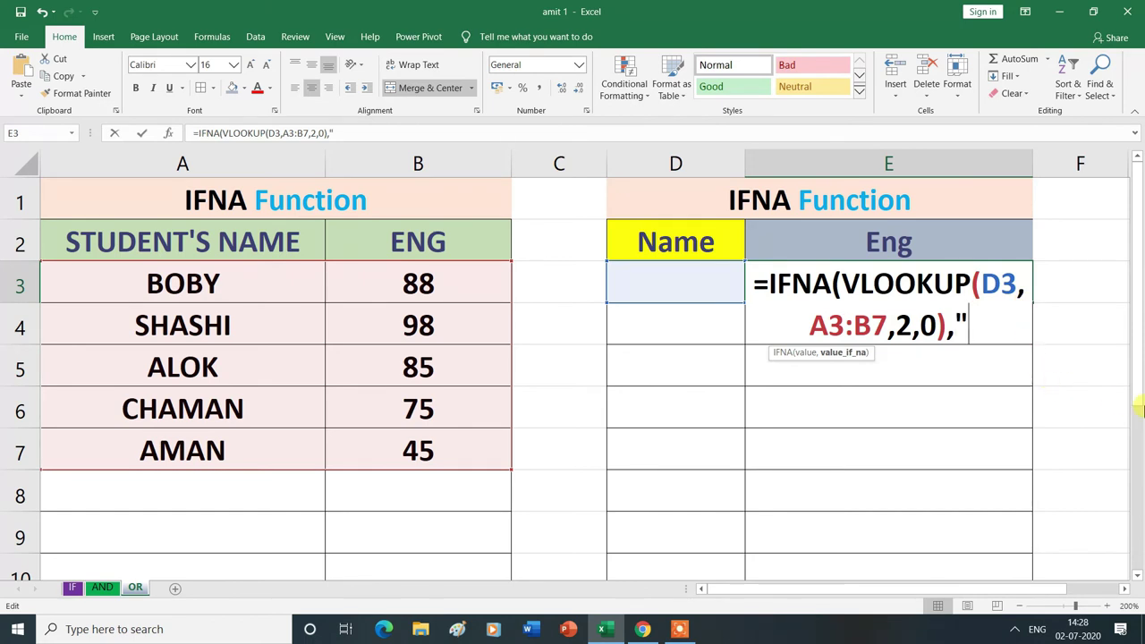
type("INVALID")
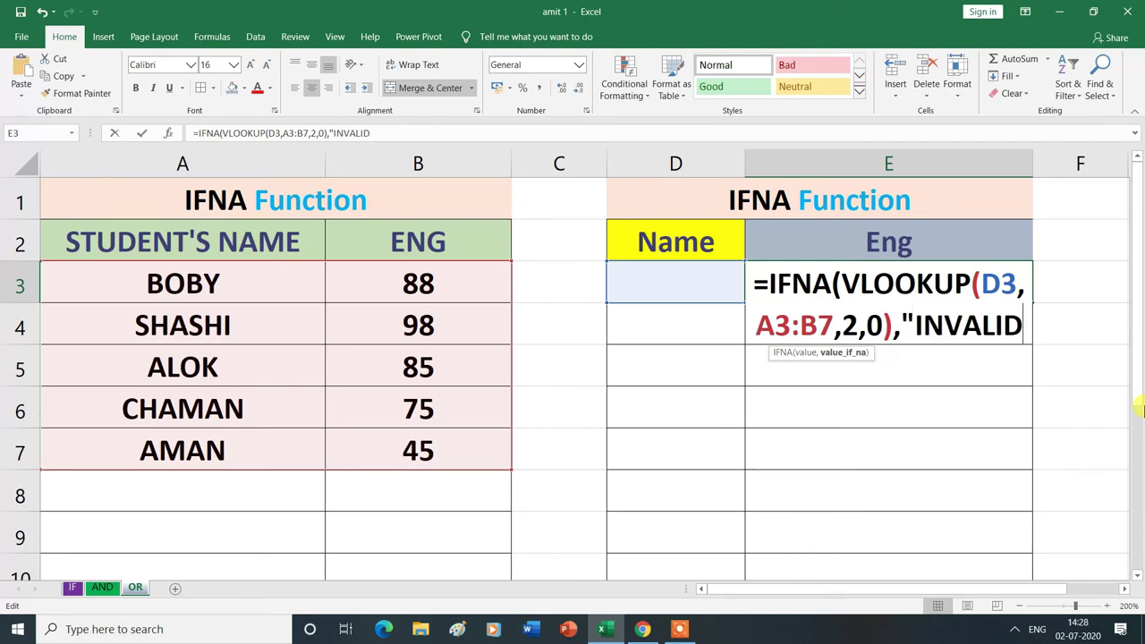
type("\"")
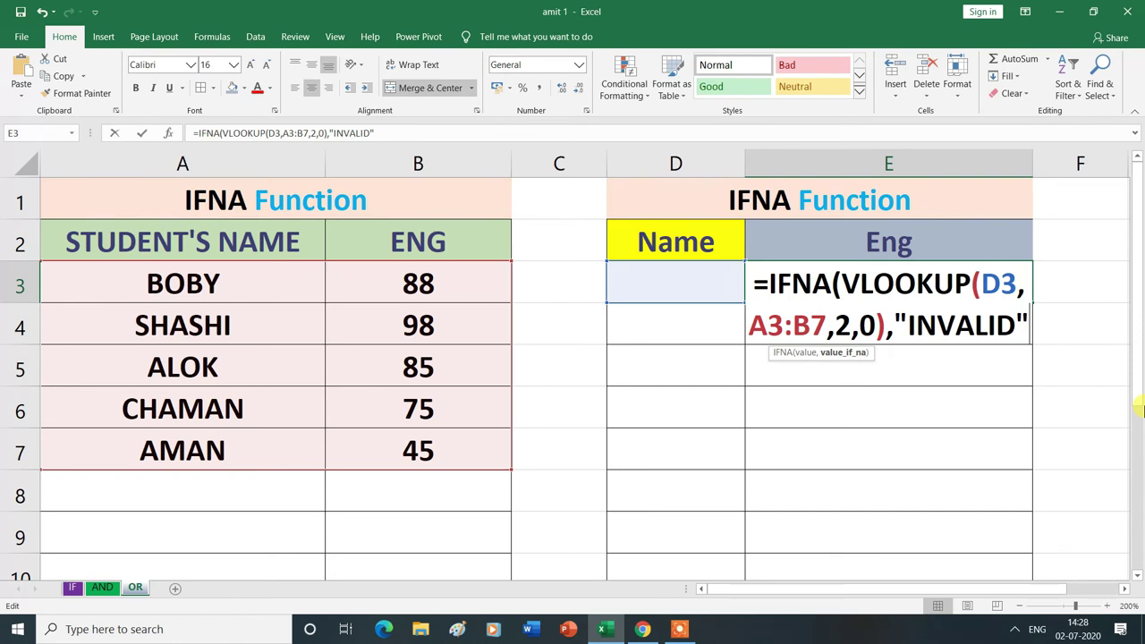
type(")")
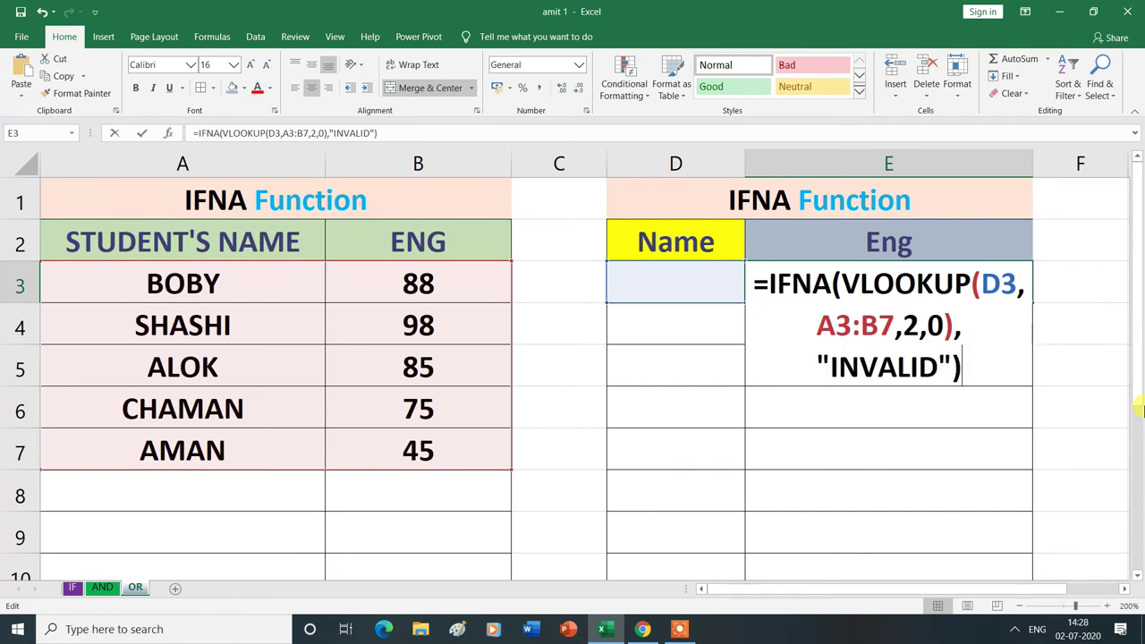
key("Return")
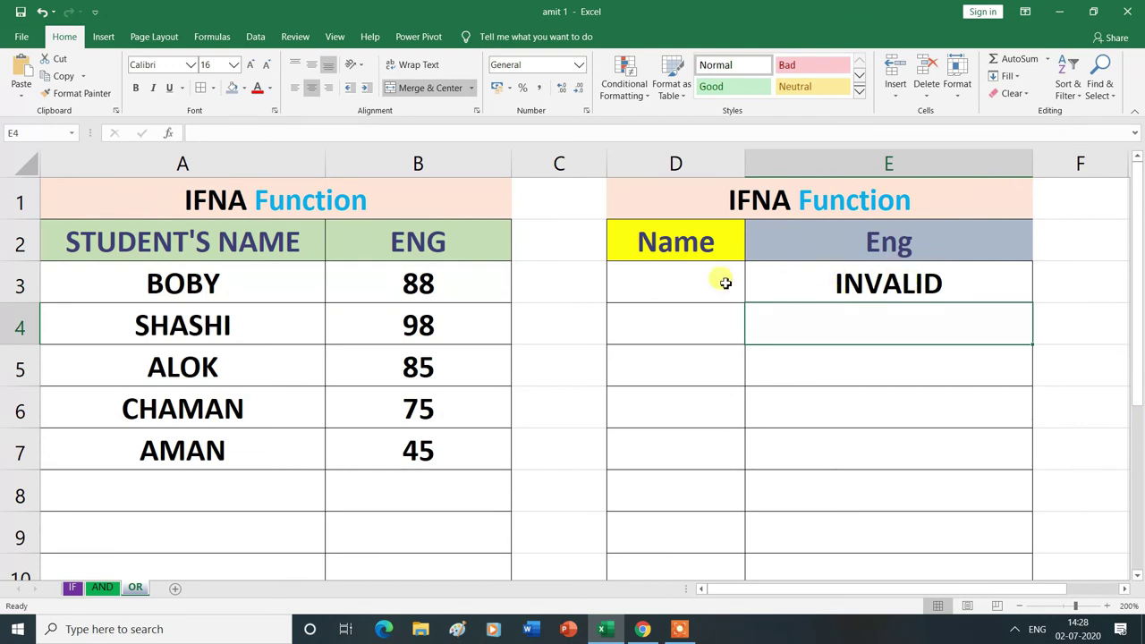
Step: Enter BOBY and then ALOK in D3 to check their ENG marks in E3
left_click(661, 283)
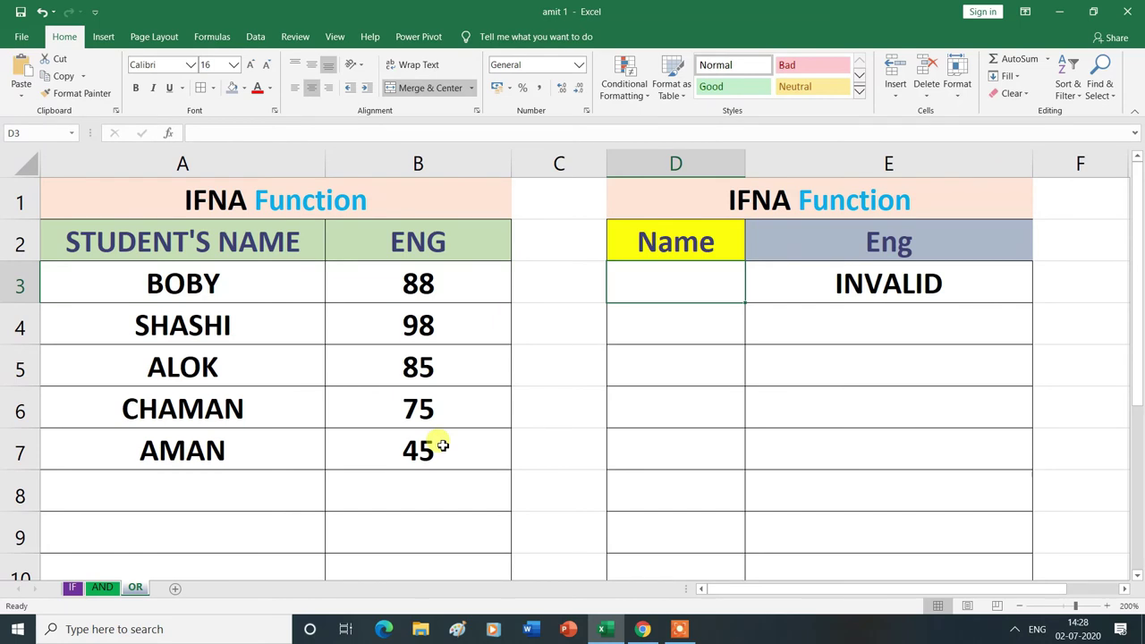
type("BOBY")
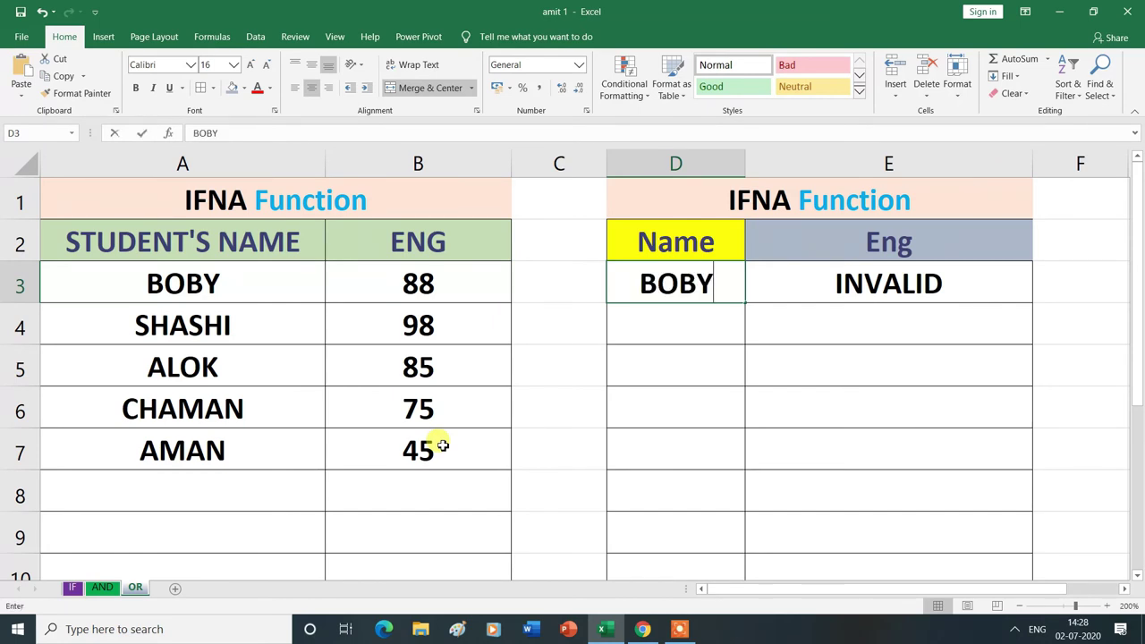
key("Return")
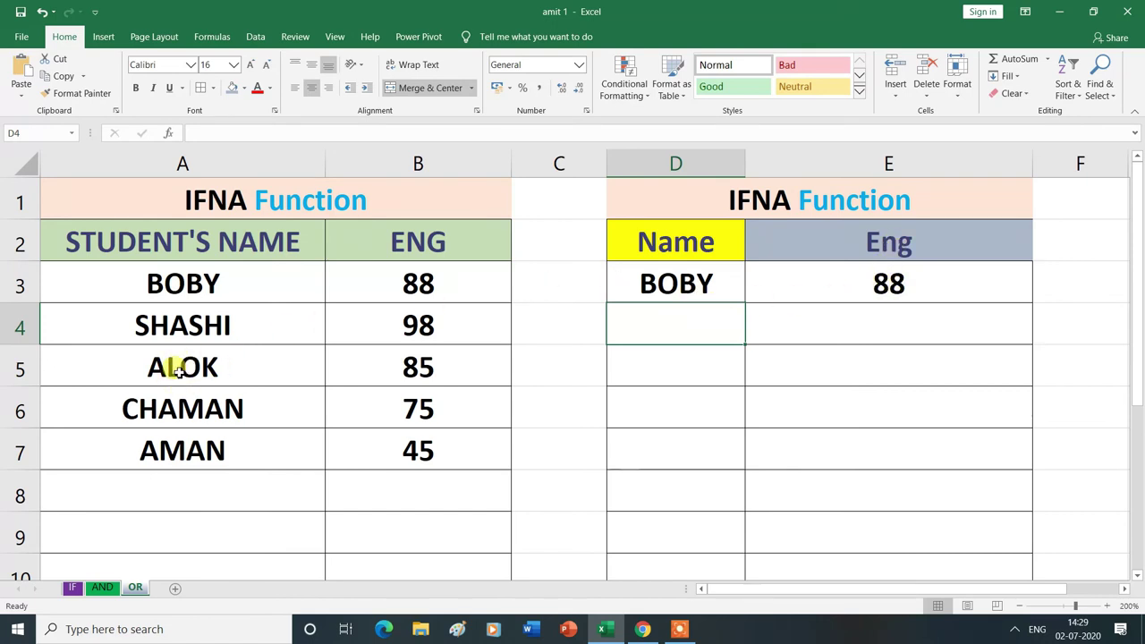
left_click(685, 285)
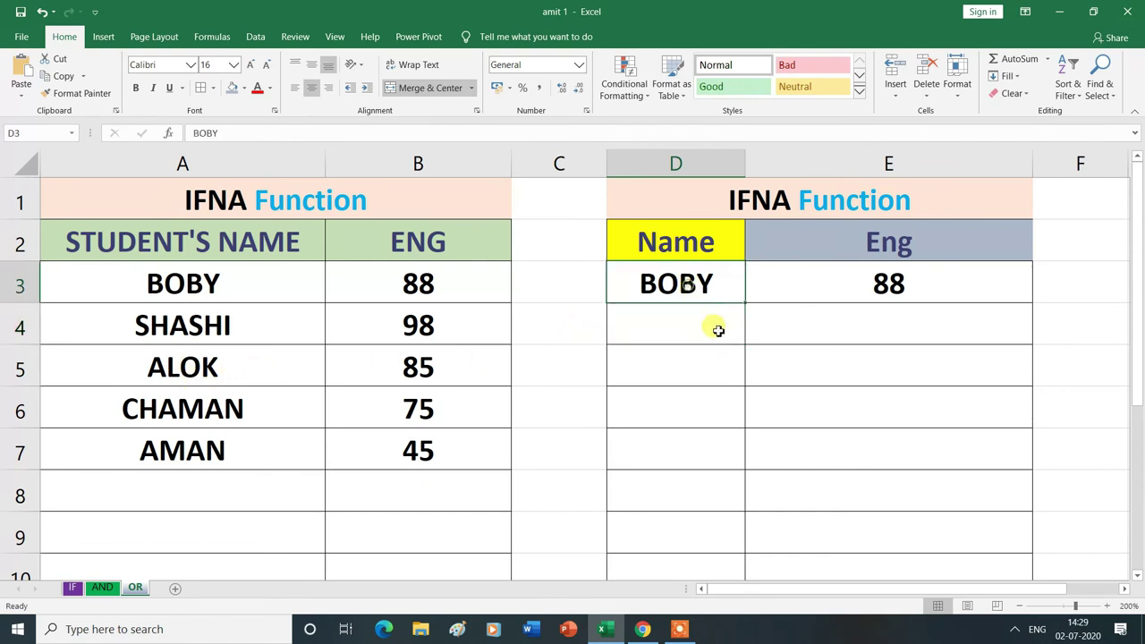
type("ALOK")
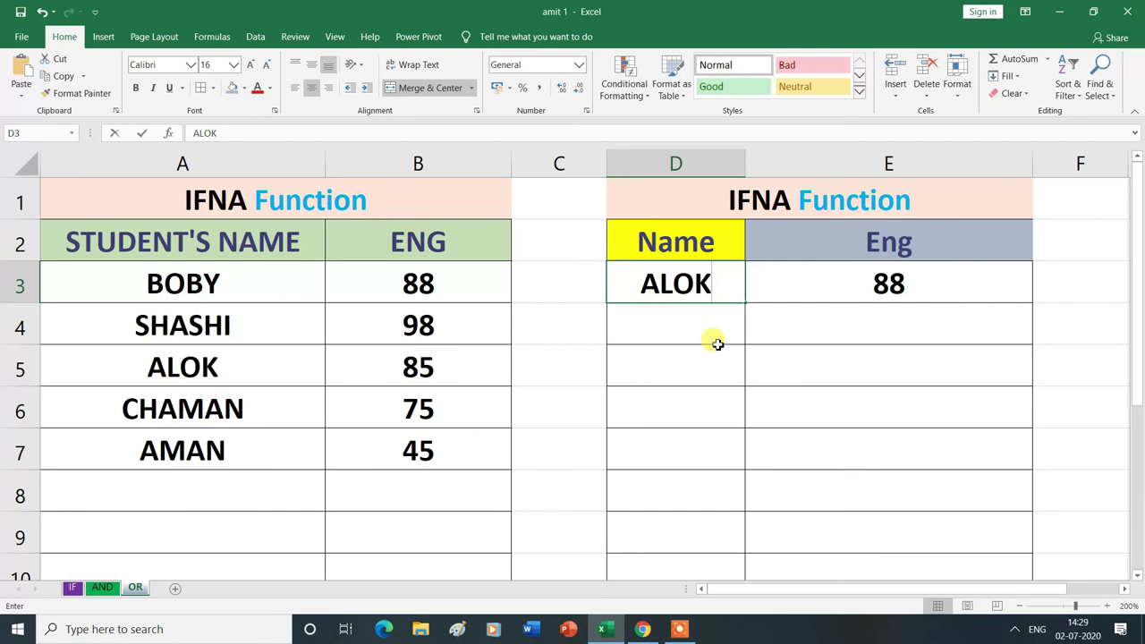
key("Return")
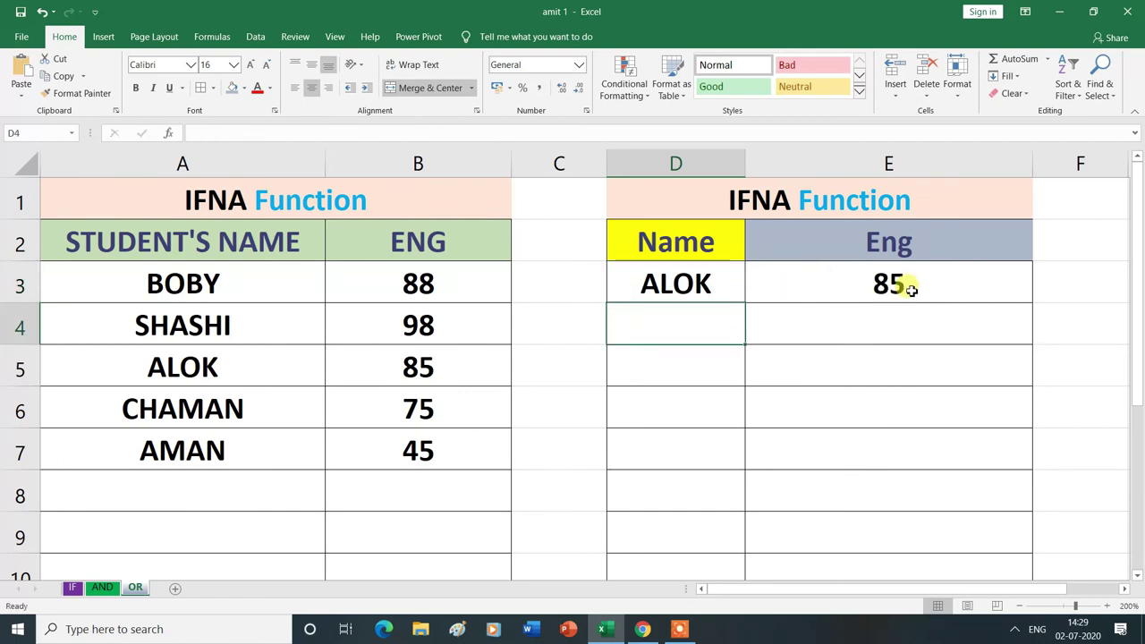
Step: Enter the unknown name RMESH in D3 so E3 shows INVALID
left_click(703, 284)
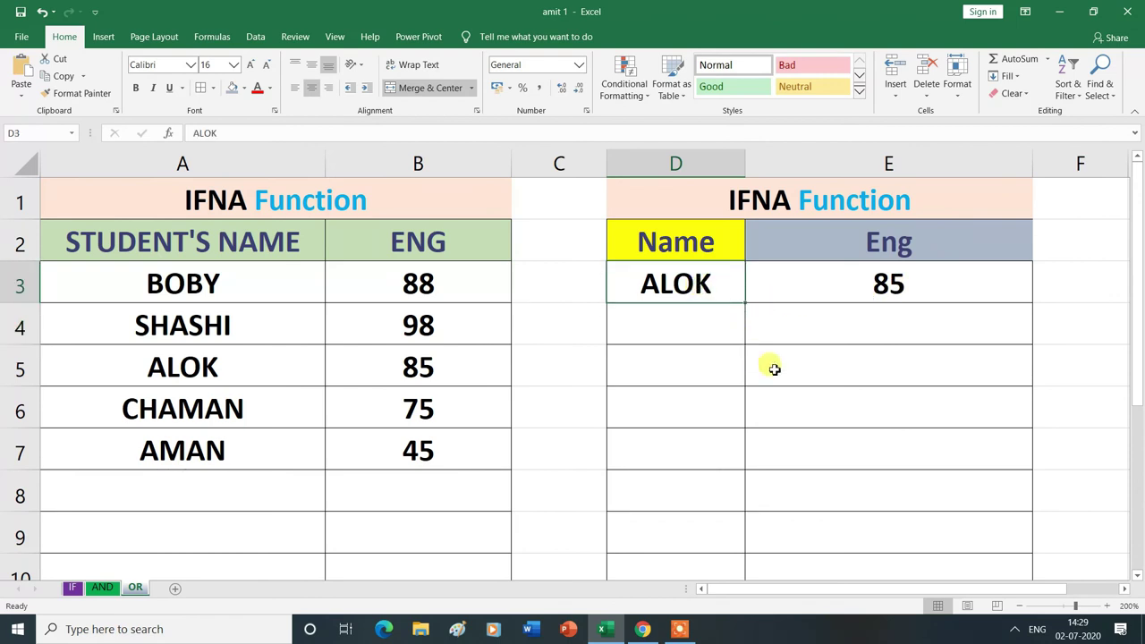
type("RMESH")
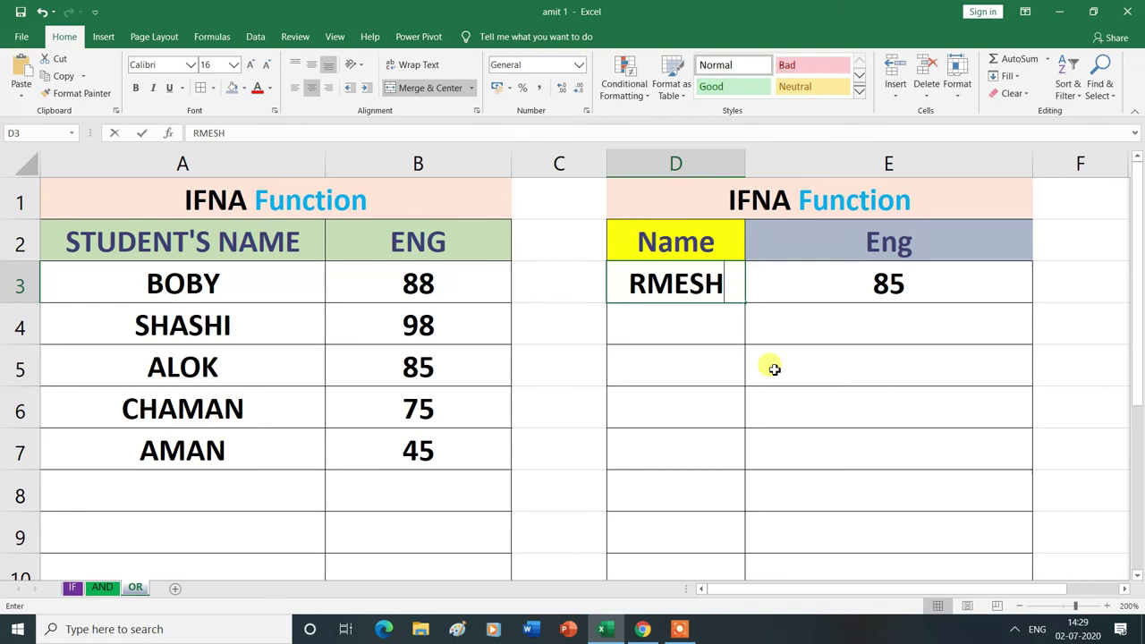
key("Return")
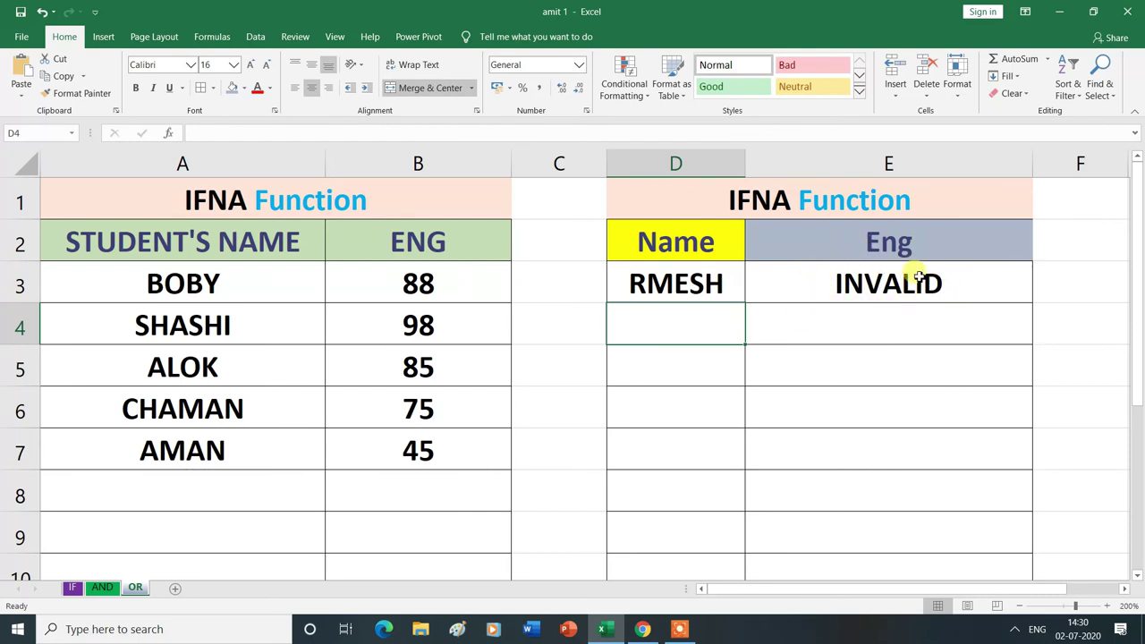
left_click(862, 333)
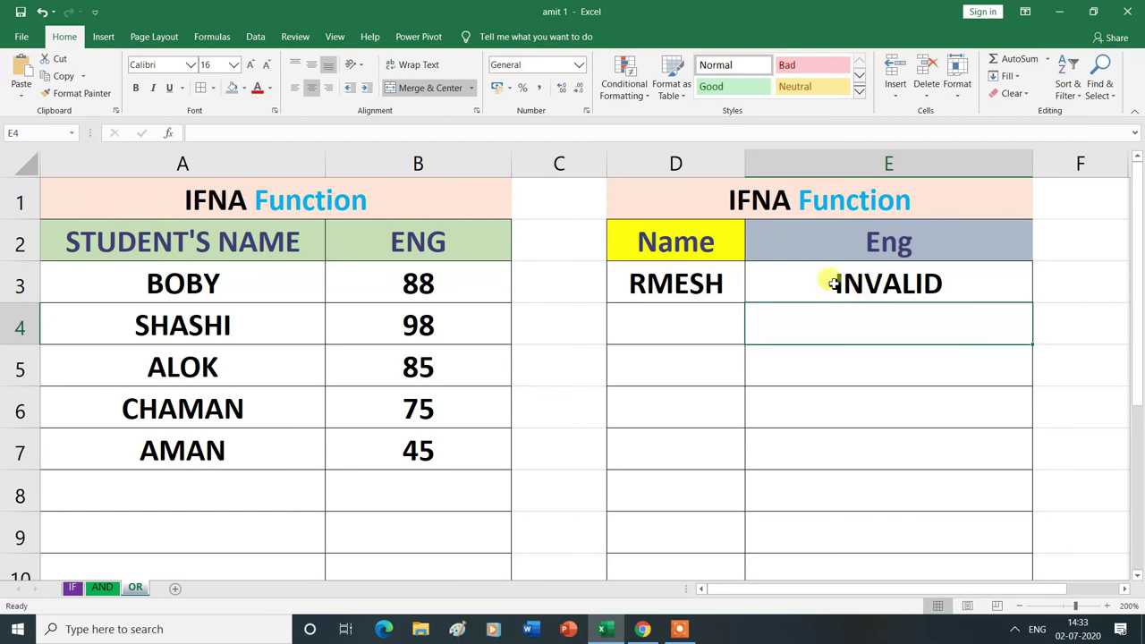
left_click(833, 284)
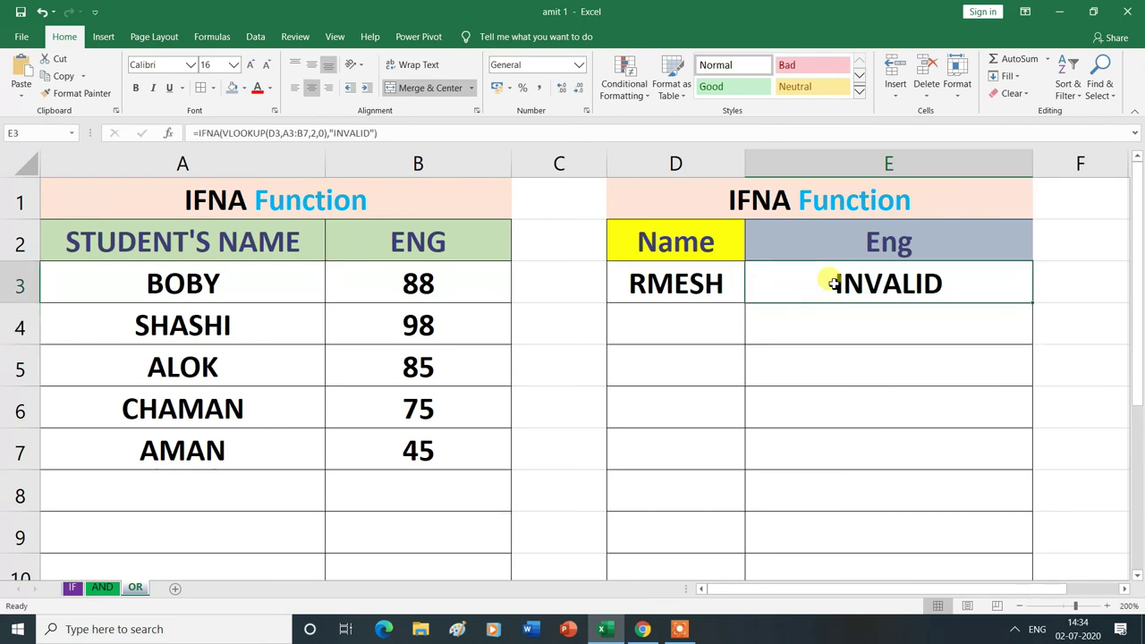
Step: Edit E3's IFNA fallback from "INVALID" to an empty "" so unknown names show blank
double_click(833, 283)
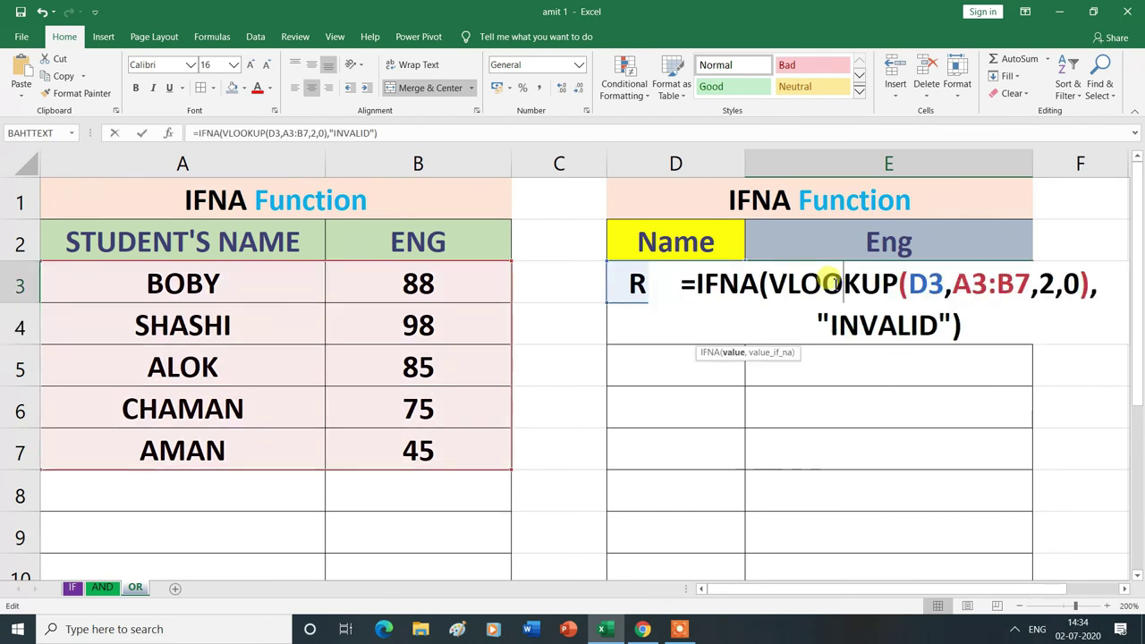
left_click(937, 327)
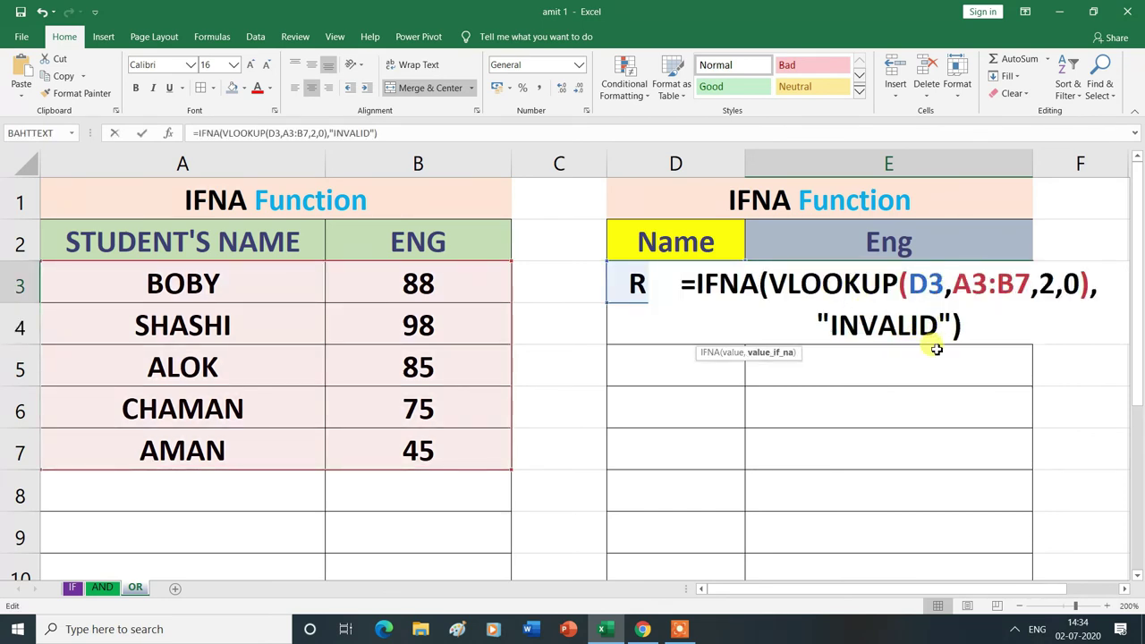
key("BackSpace")
key("BackSpace")
key("BackSpace")
key("BackSpace")
key("BackSpace")
key("BackSpace")
key("BackSpace")
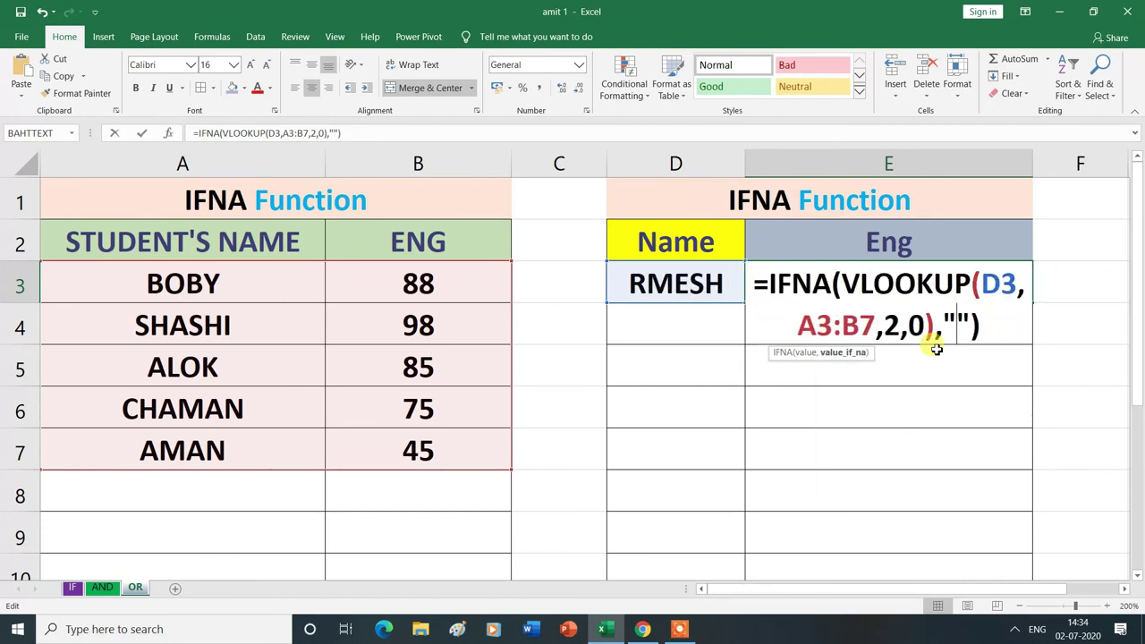
key("Return")
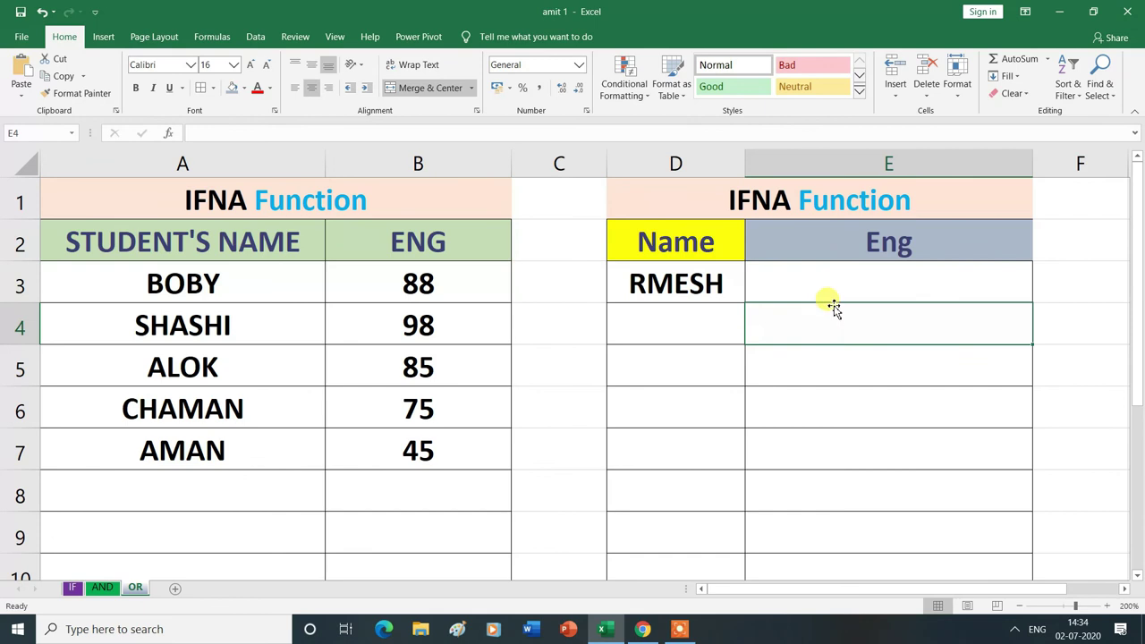